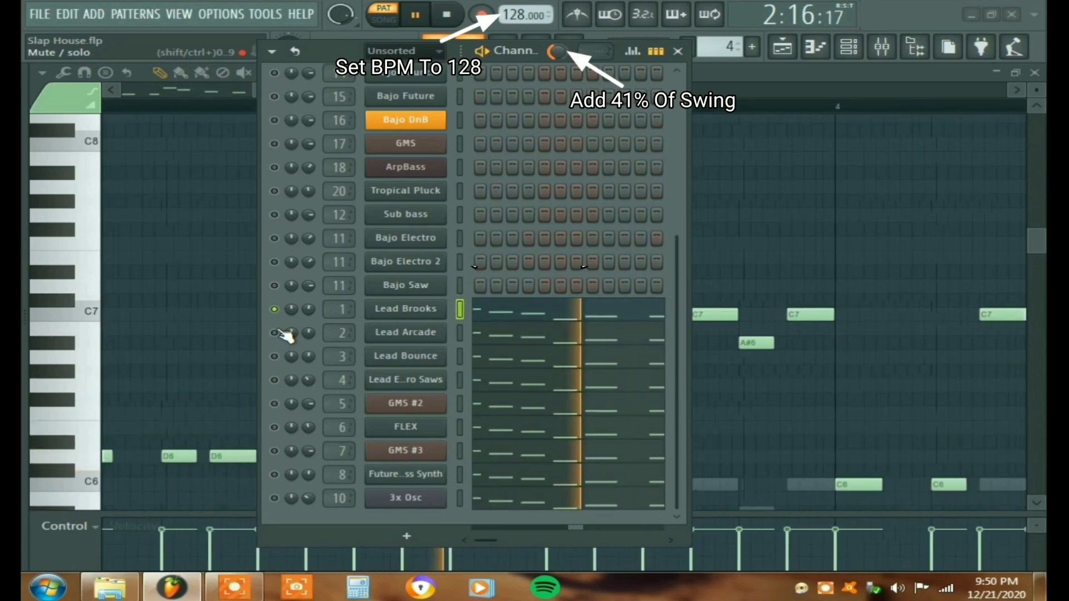
Step: Audition the drop lead layers individually by soloing their channels from Lead Arcade down to 3x Osc, then play all channels together
right_click(275, 332)
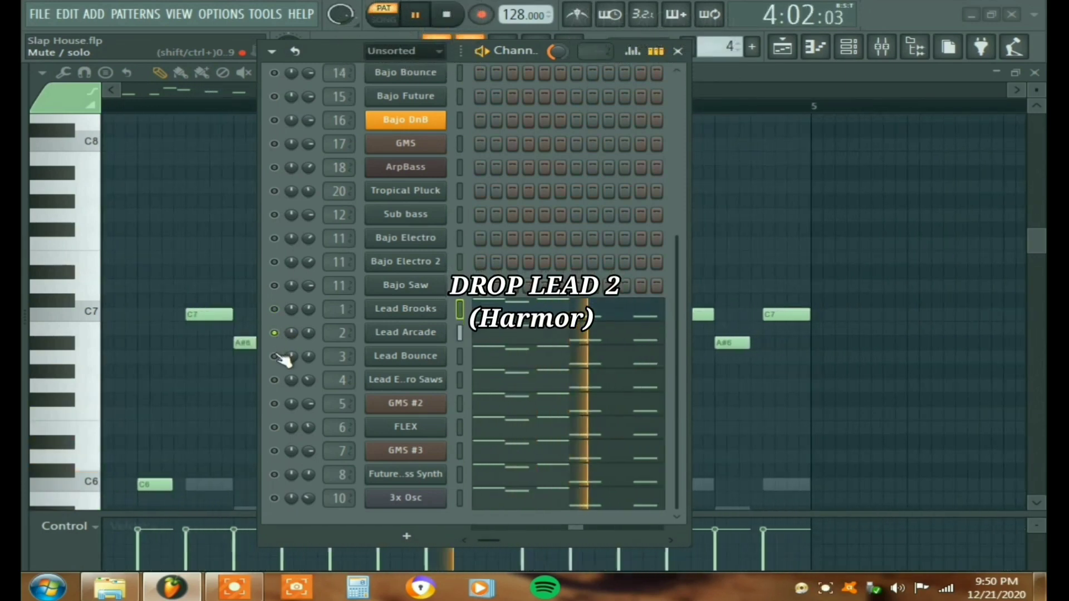
right_click(274, 357)
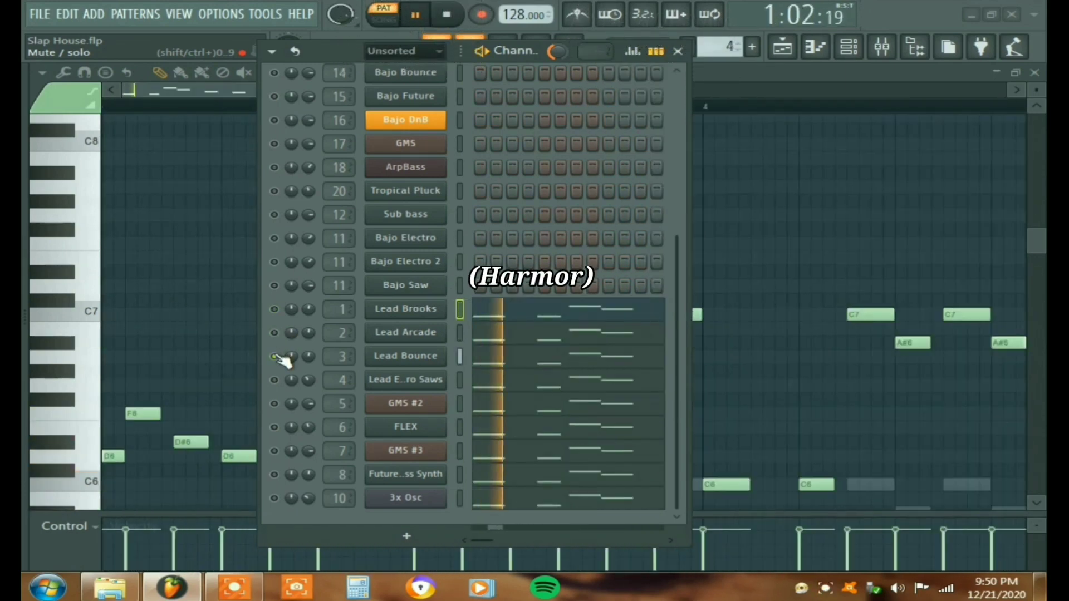
right_click(275, 380)
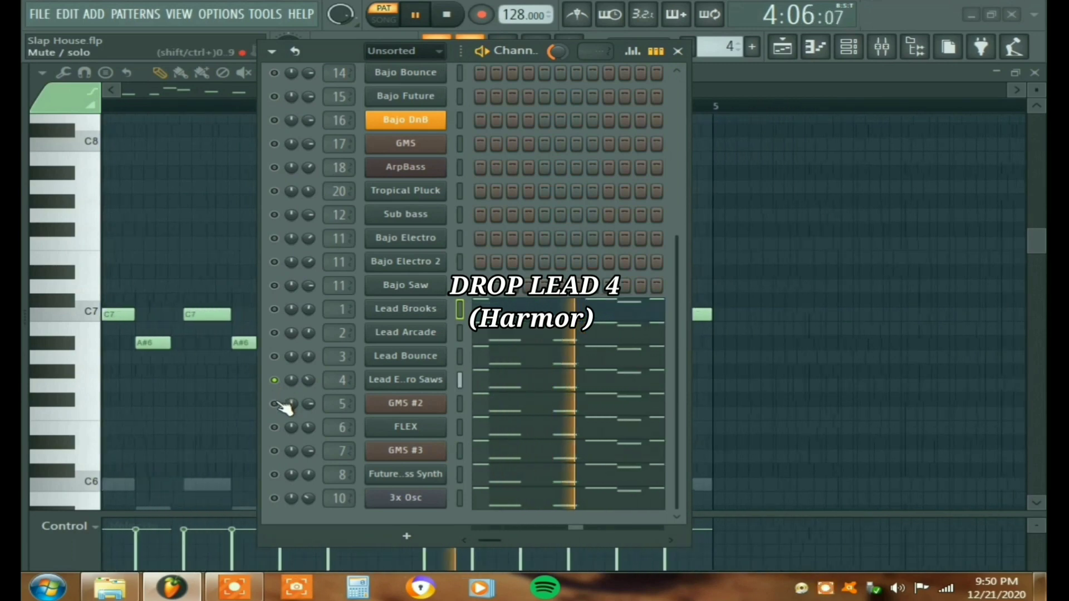
right_click(275, 403)
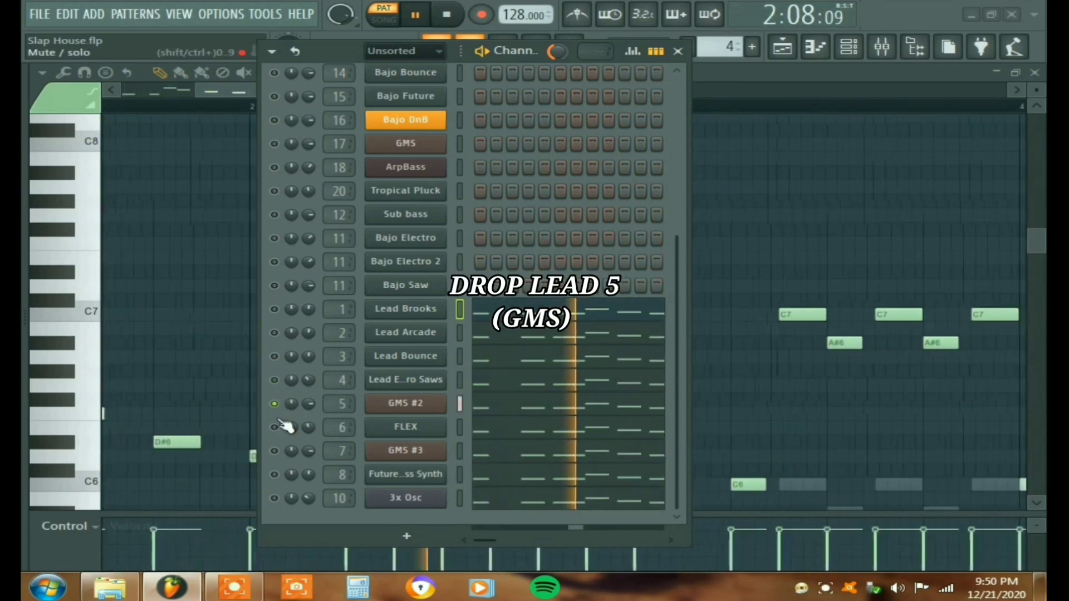
right_click(274, 451)
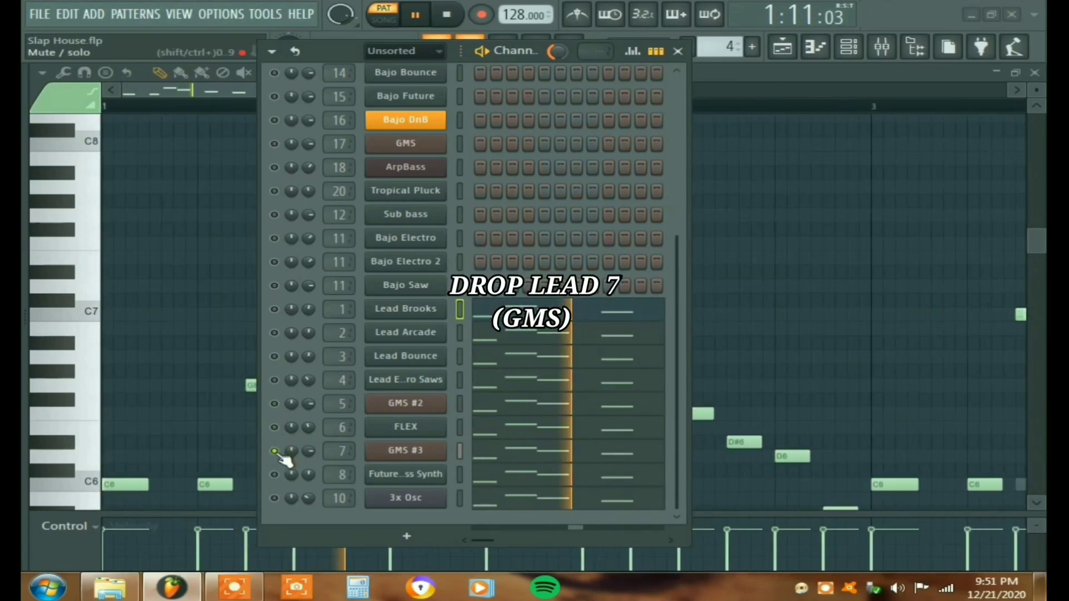
right_click(275, 498)
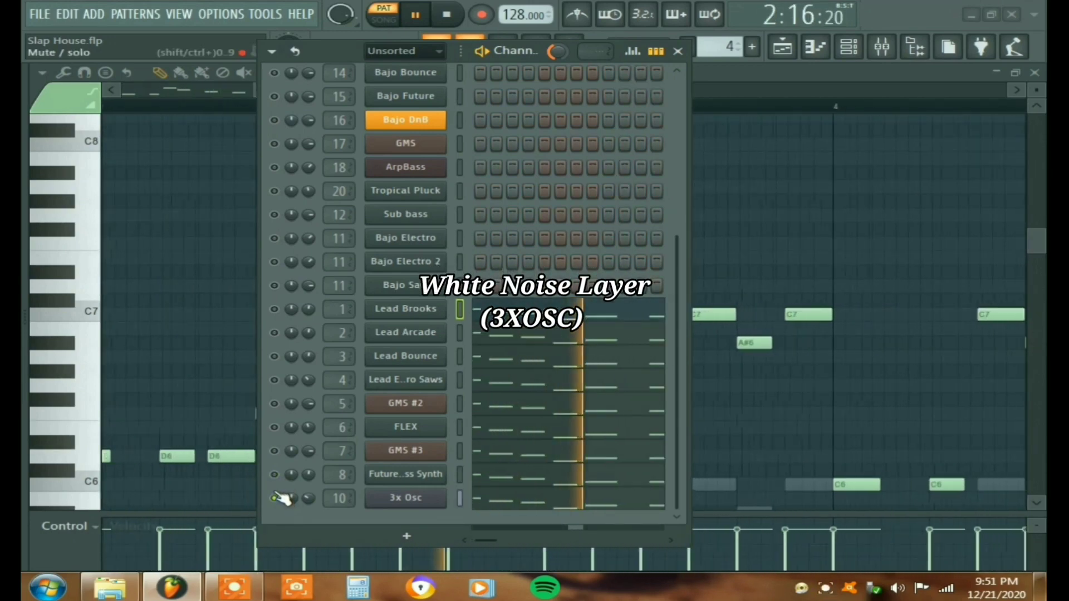
right_click(274, 498)
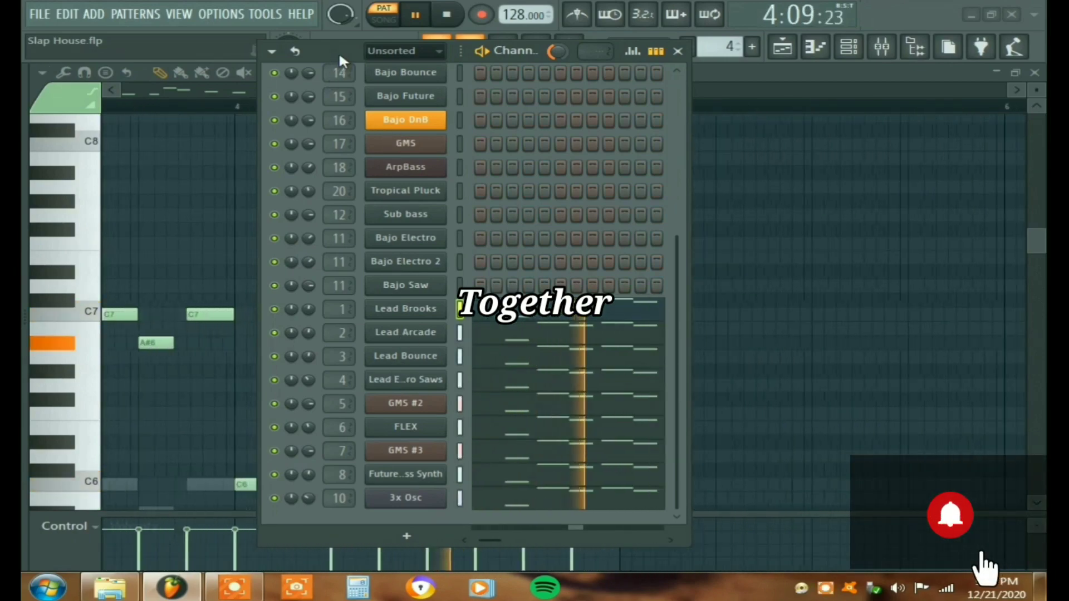
key(space)
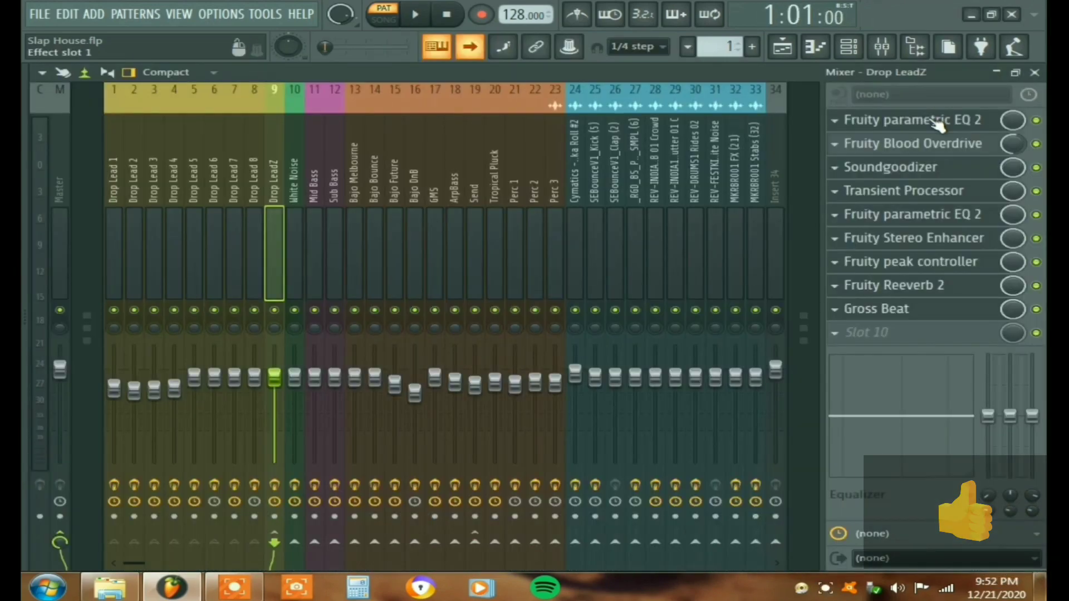
Step: Inspect the first four effects on the Drop LeadZ mixer track: parametric EQ 2, Blood Overdrive, Soundgoodizer and Transient Processor
click(938, 123)
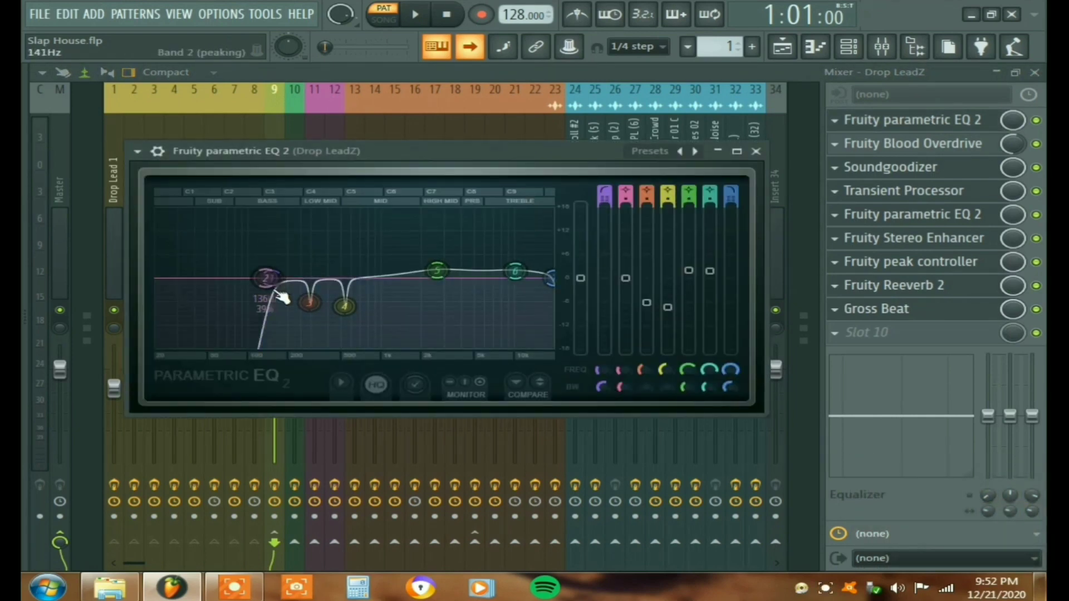
click(928, 146)
click(928, 146)
click(928, 146)
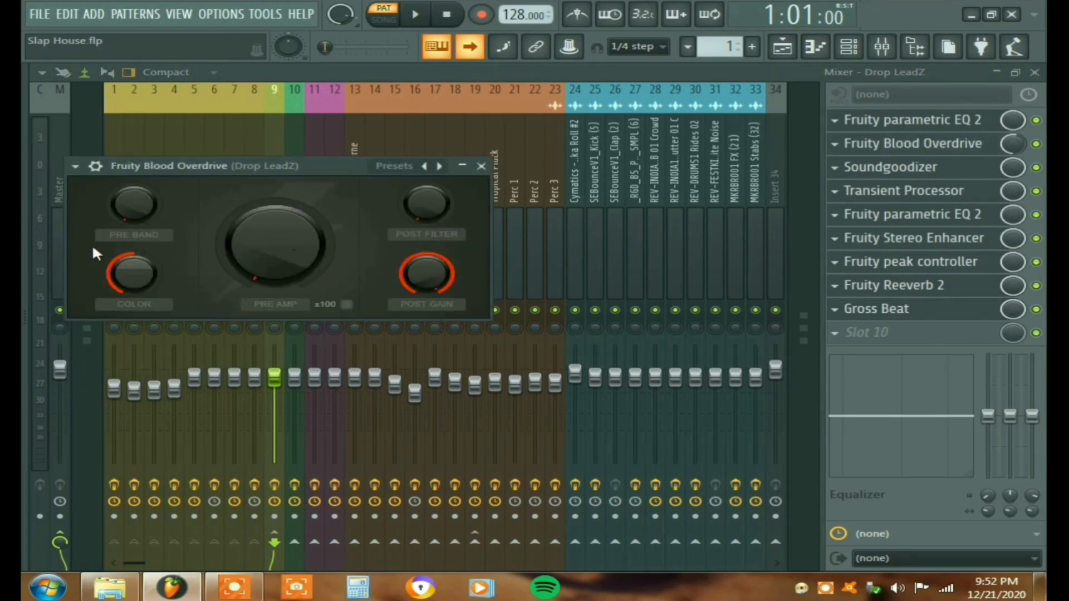
click(924, 167)
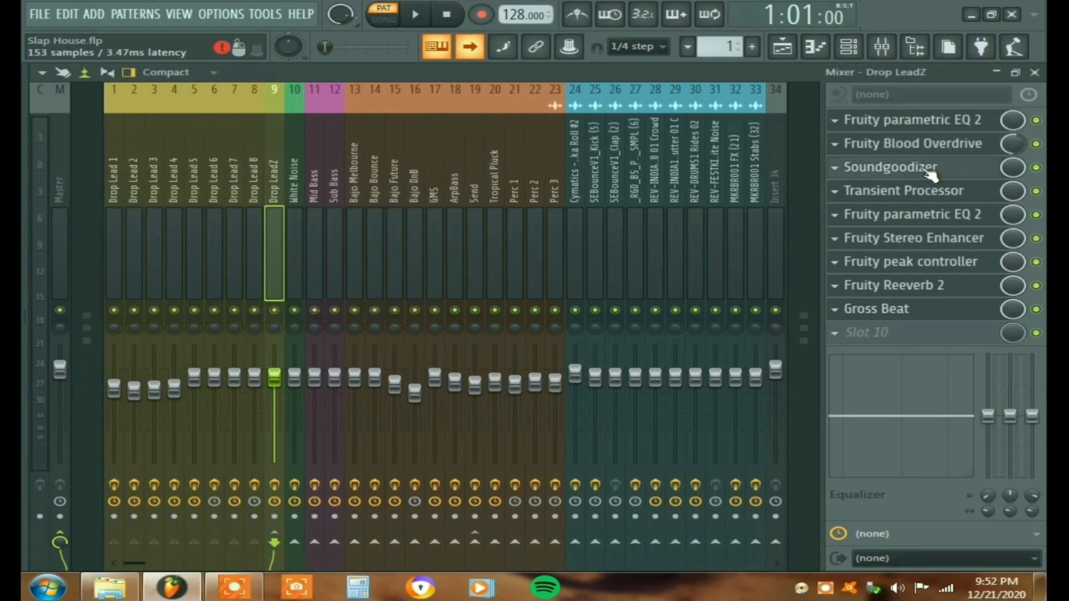
click(909, 192)
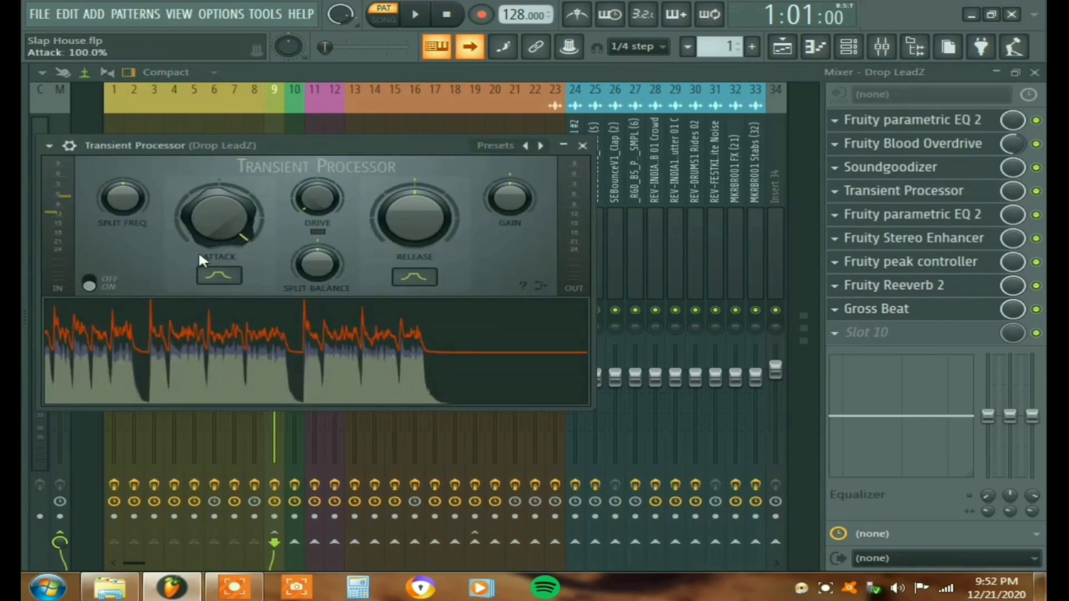
Step: Inspect the remaining Drop LeadZ effects: second parametric EQ 2, Stereo Enhancer, peak controller, Reeverb 2 and Gross Beat
click(906, 217)
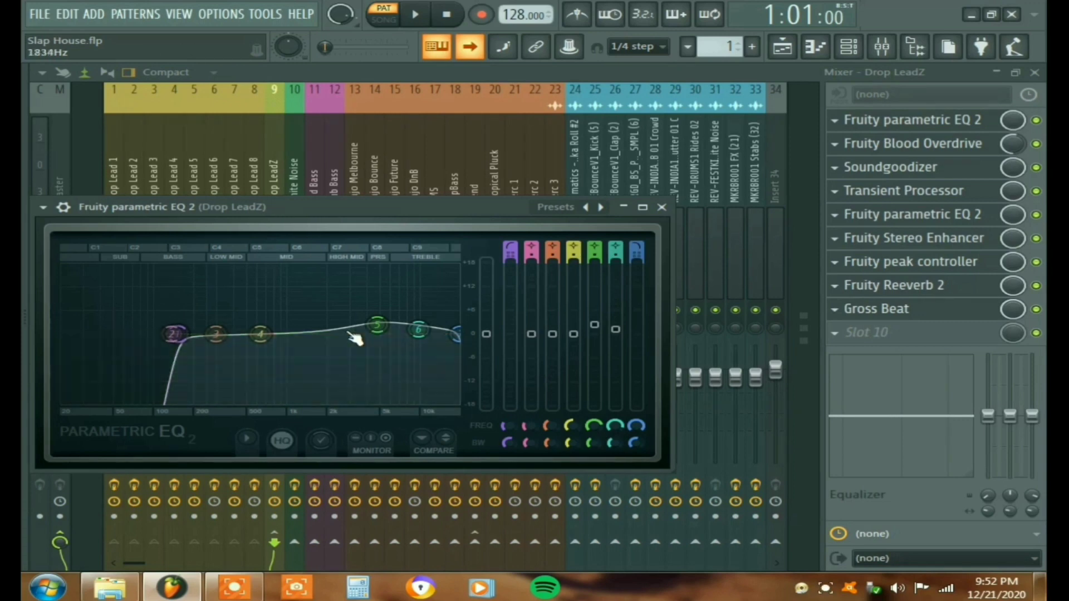
click(894, 240)
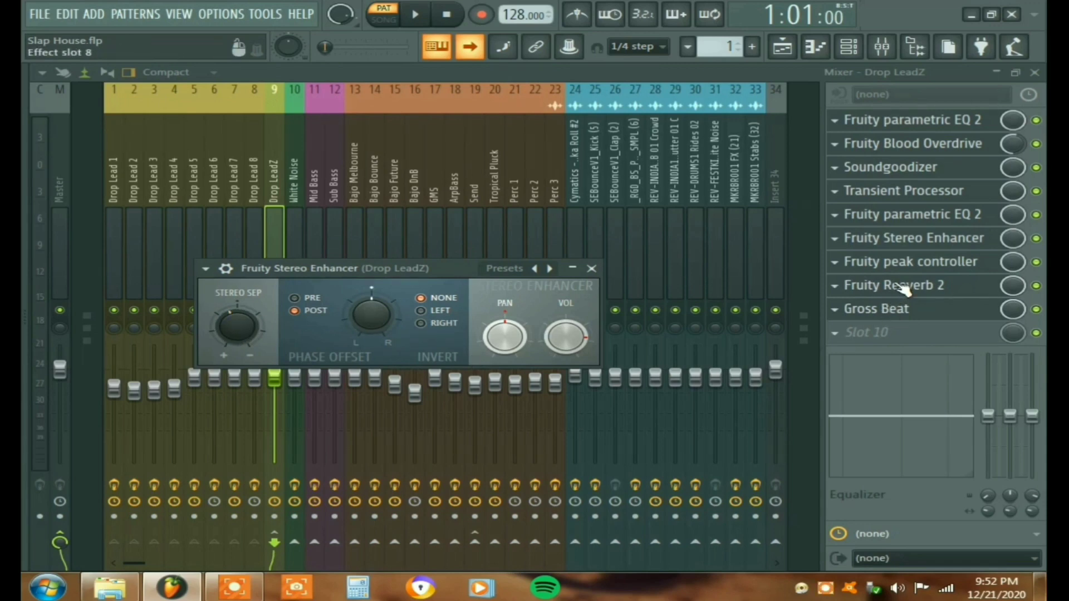
click(902, 262)
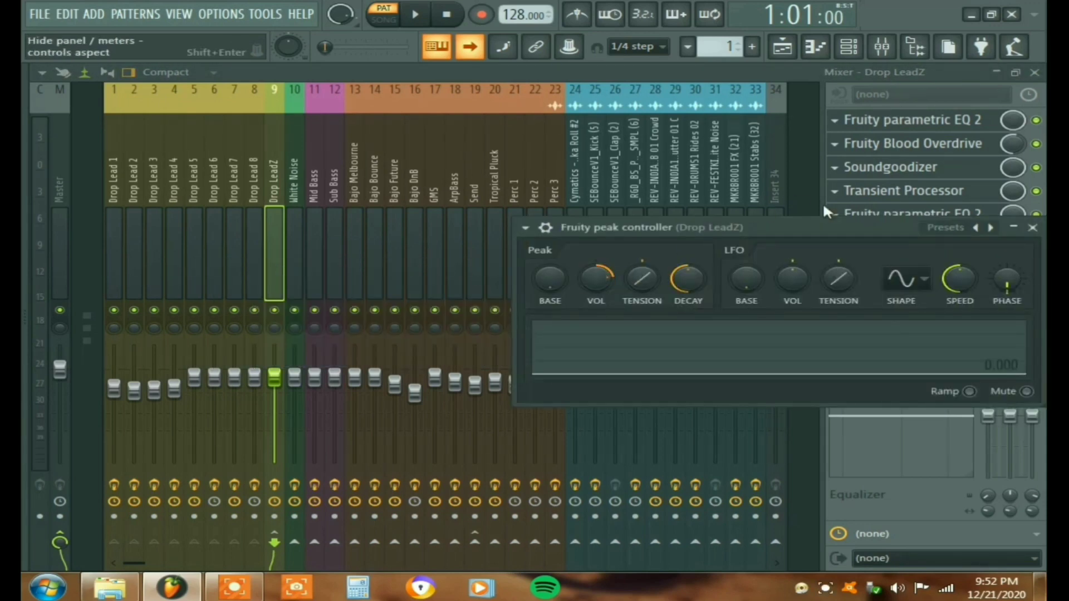
click(906, 285)
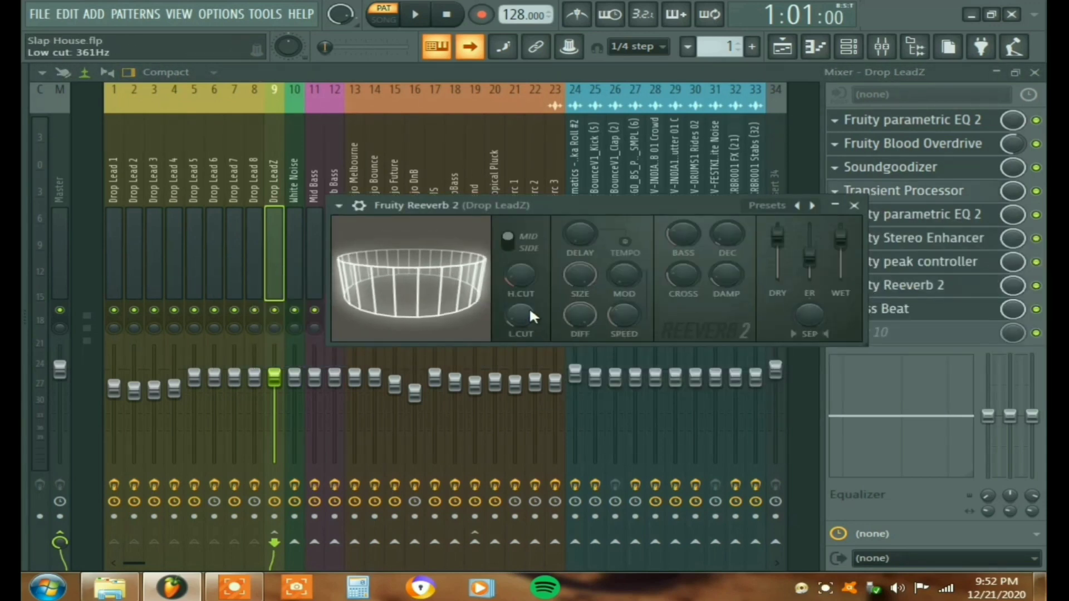
click(901, 309)
drag(512, 299, 393, 86)
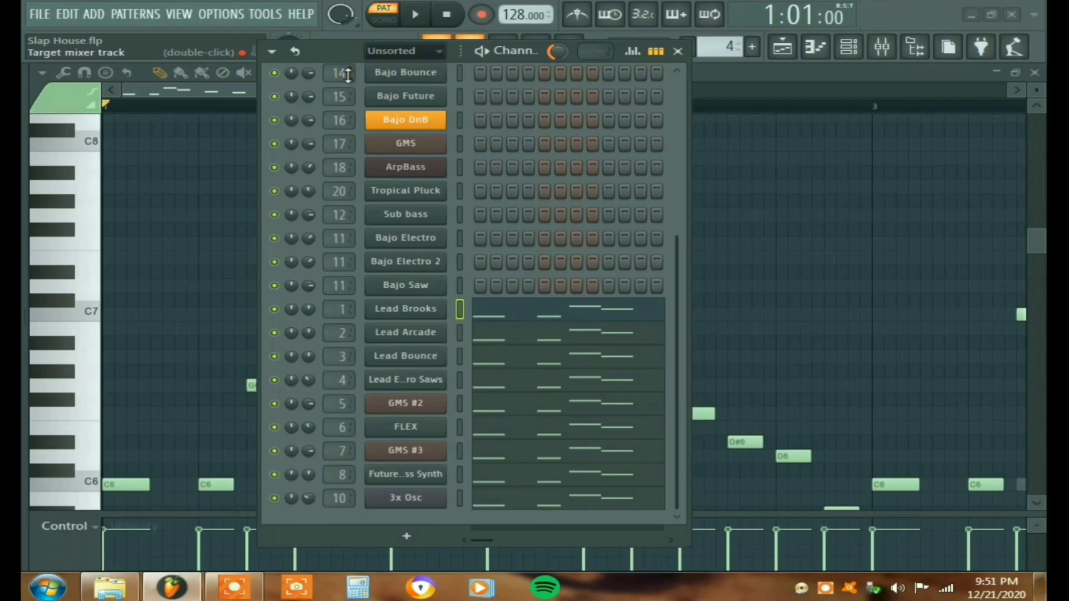
Step: Solo the Tropical Pluck channel to audition it apart from the bass layers
scroll(283, 241, up, 5)
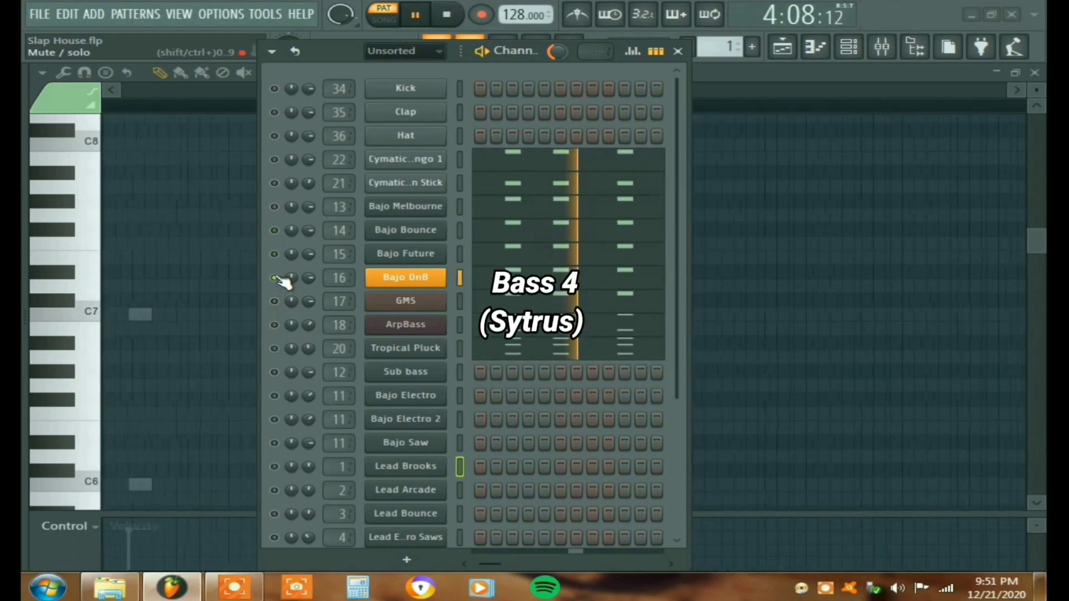
right_click(275, 349)
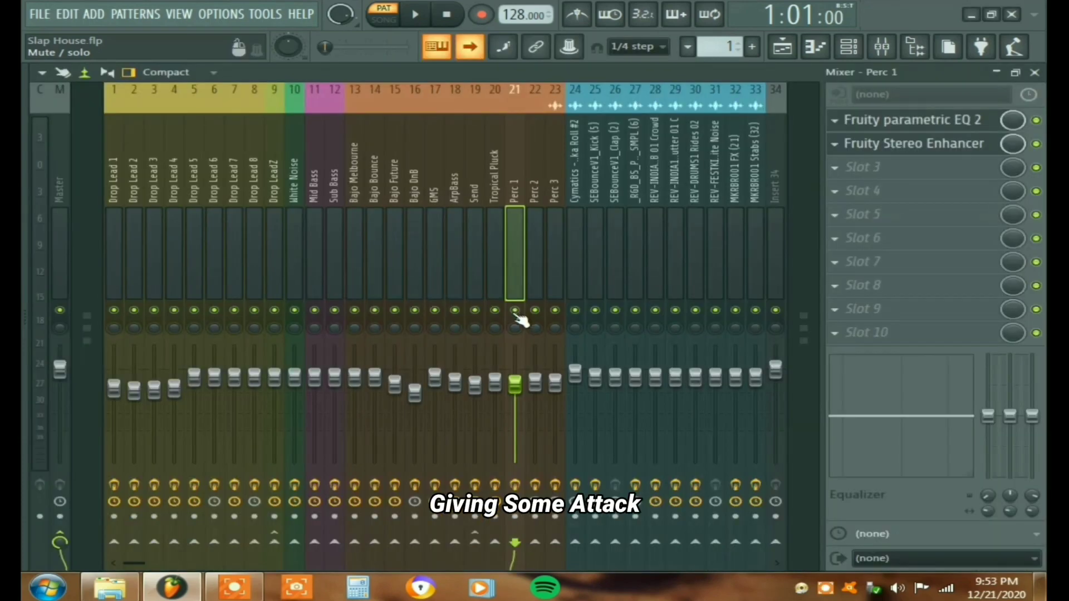
Step: Audition the Perc 1, Perc 2 and Perc 3 mixer tracks in turn, checking the percussion clips in the playlist
key(space)
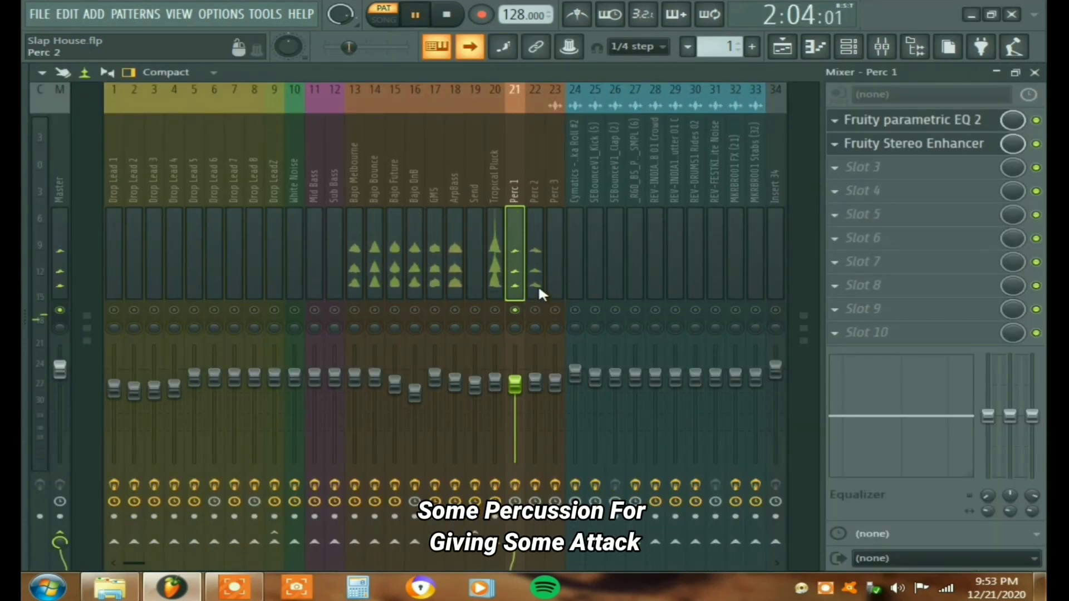
key(space)
key(space)
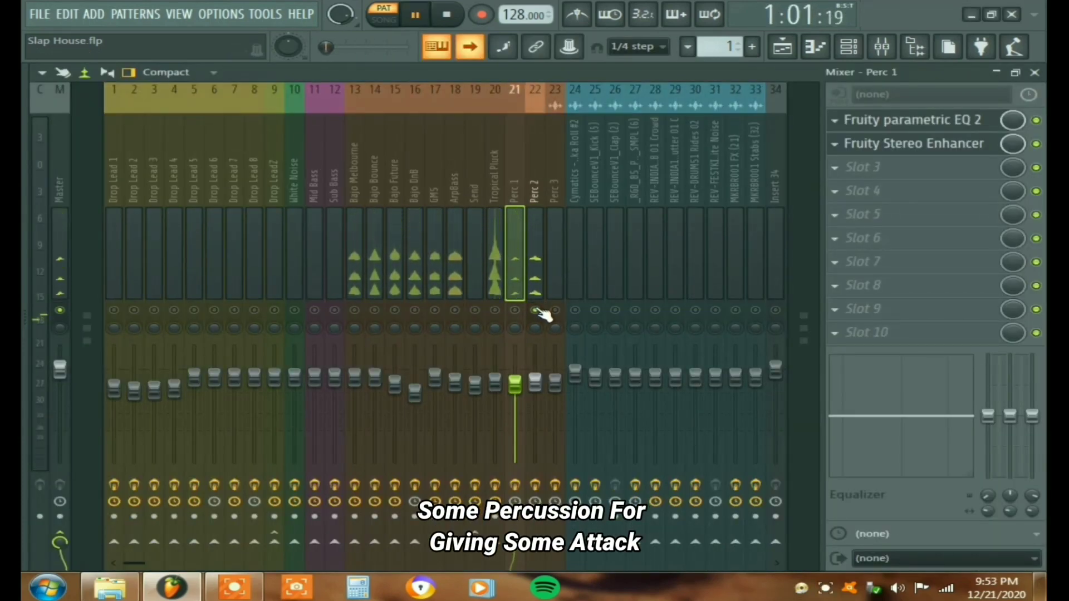
click(532, 289)
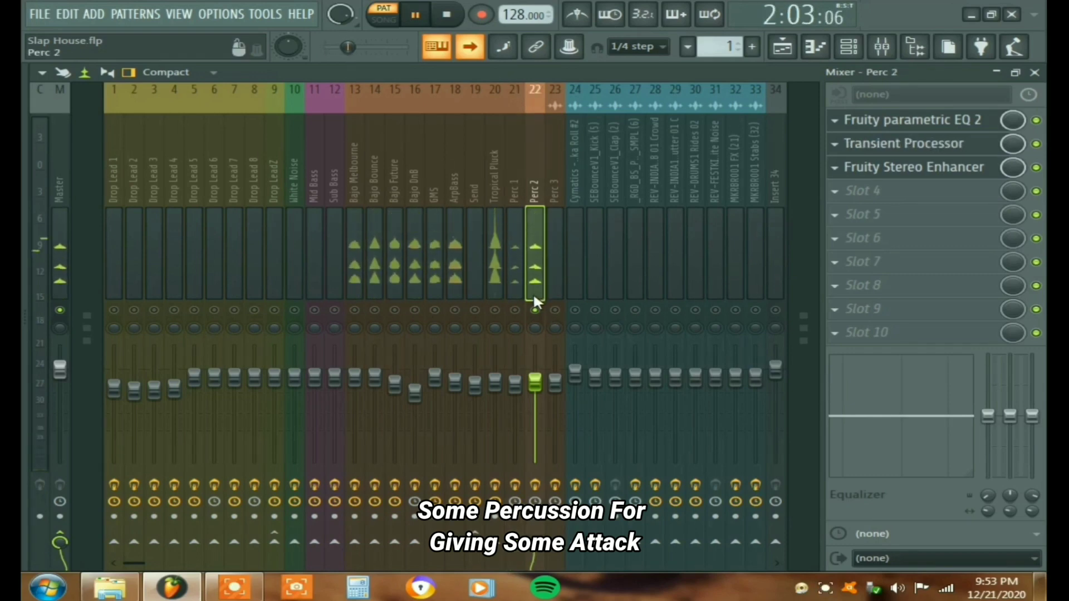
key(space)
key(space)
click(555, 295)
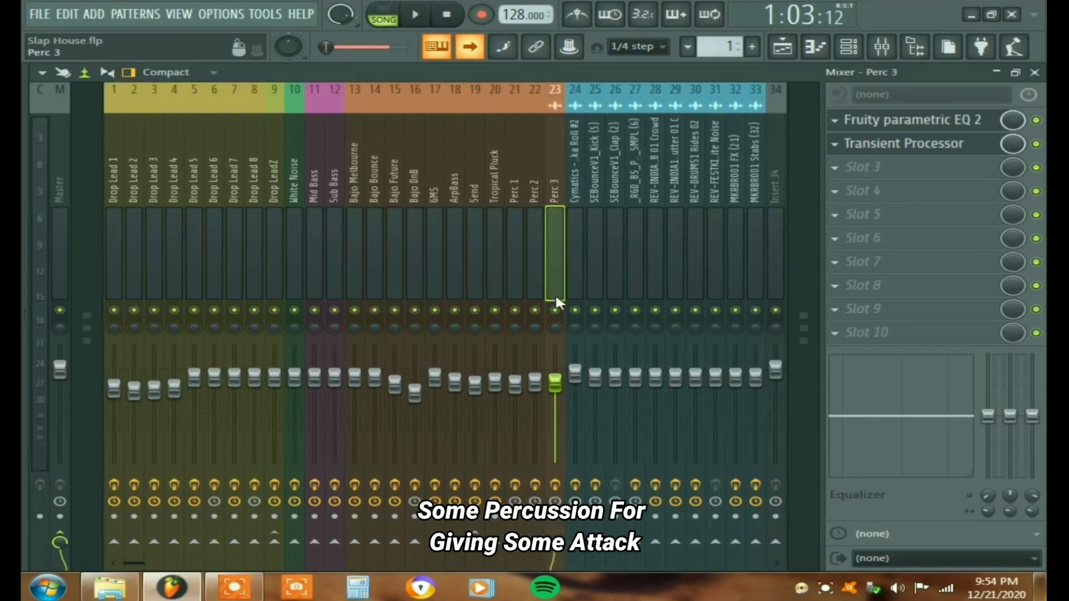
click(781, 49)
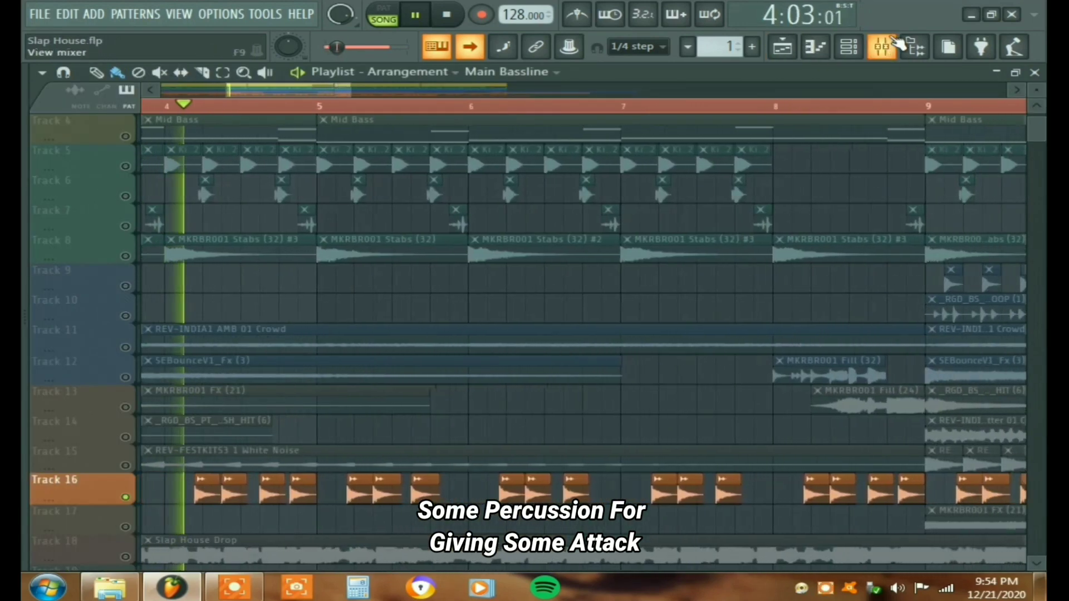
click(882, 49)
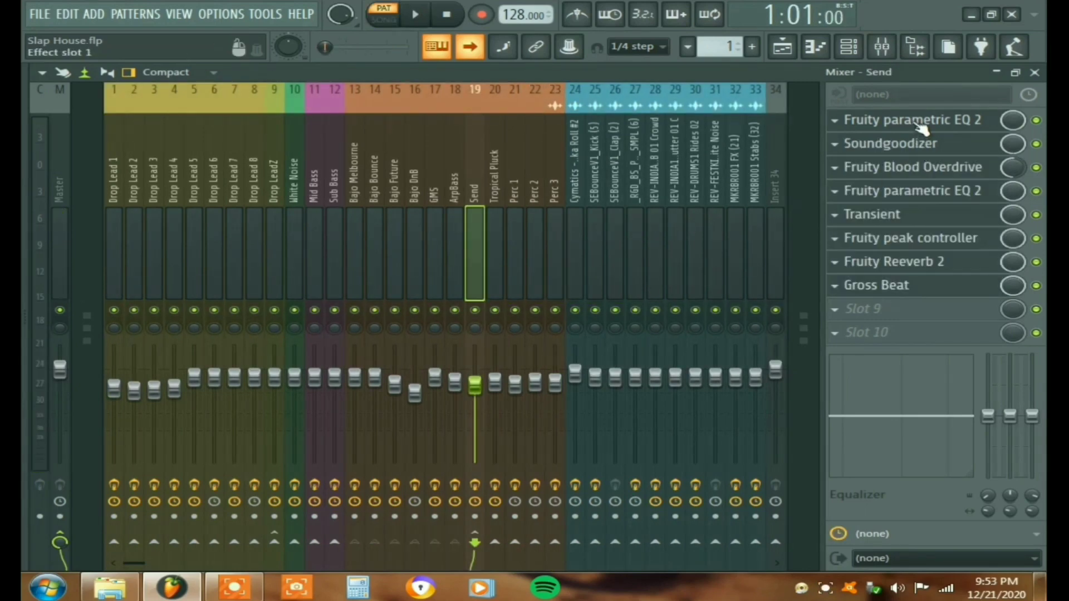
Step: Inspect the first four effects on the Send mixer track: parametric EQ 2, Soundgoodizer, Blood Overdrive and the second parametric EQ 2
click(917, 124)
drag(440, 271, 592, 209)
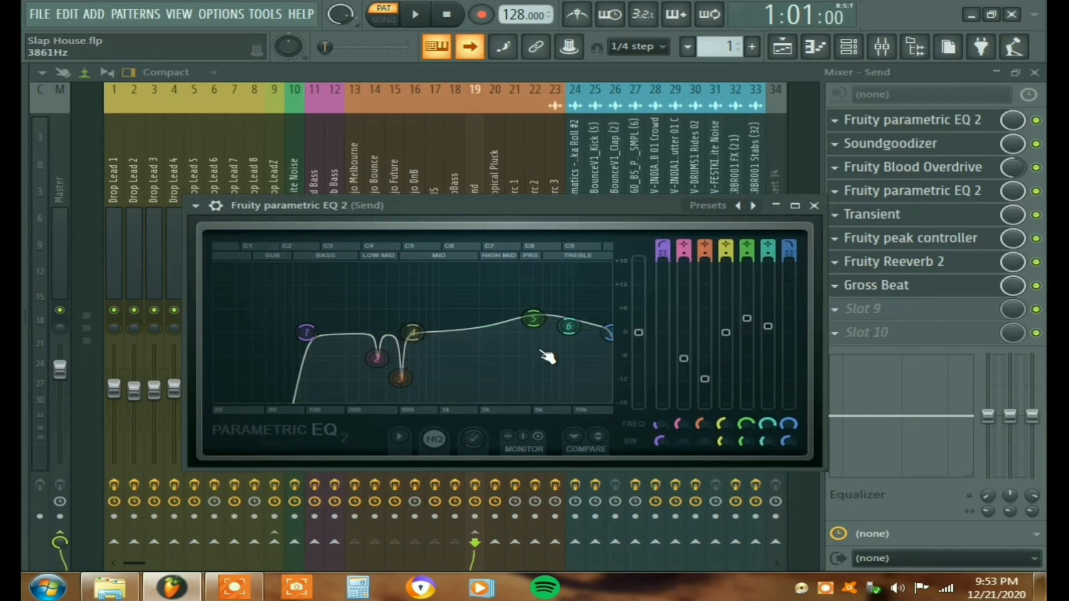
click(857, 143)
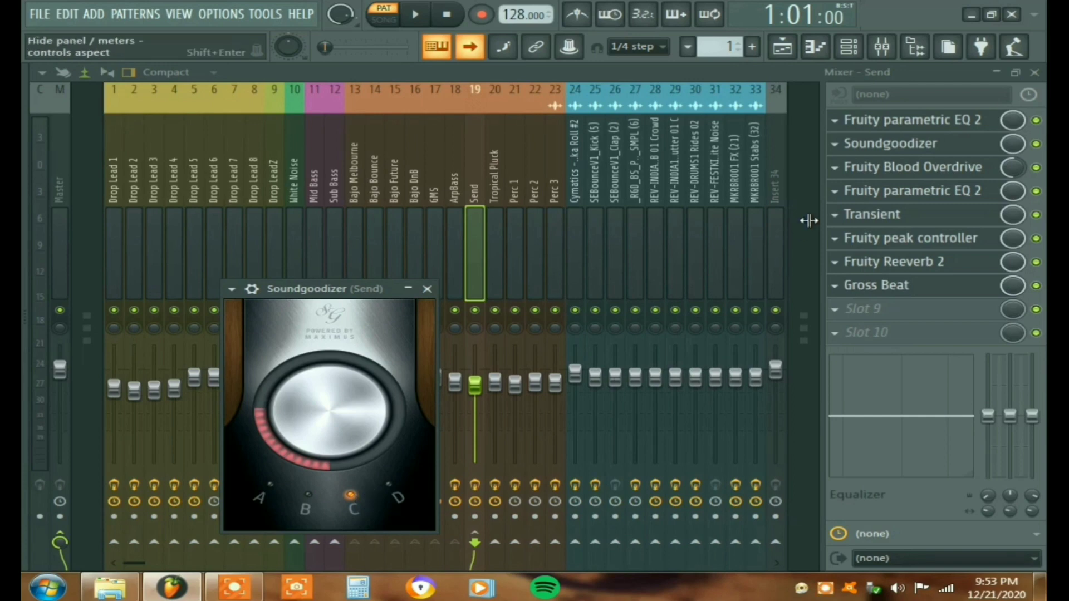
click(893, 167)
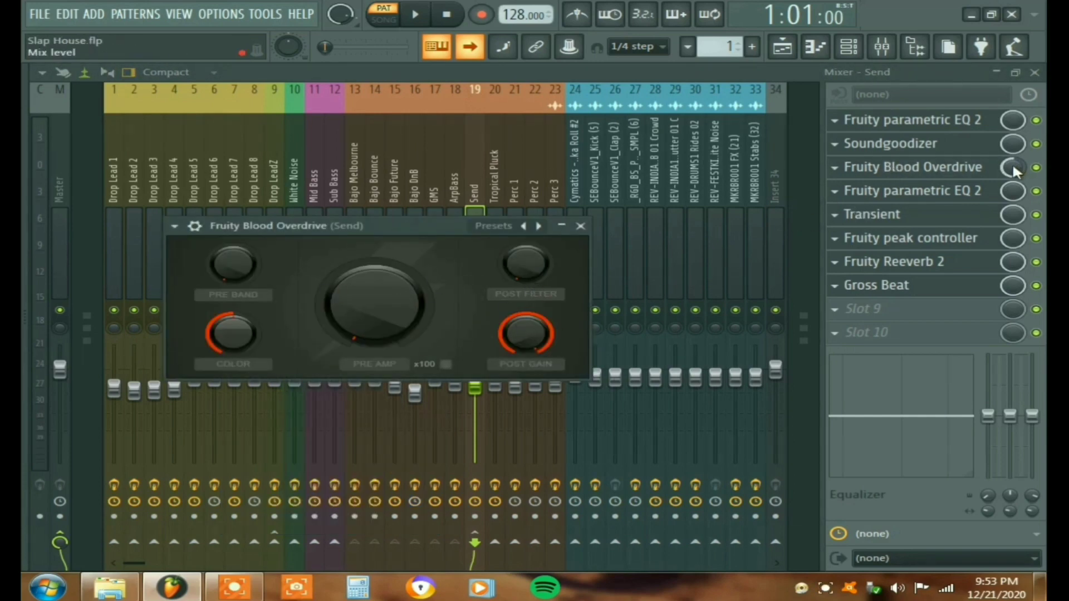
click(913, 191)
Step: Inspect the remaining Send track effects: Transient, Fruity peak controller, Fruity Reeverb 2 and Gross Beat
click(875, 218)
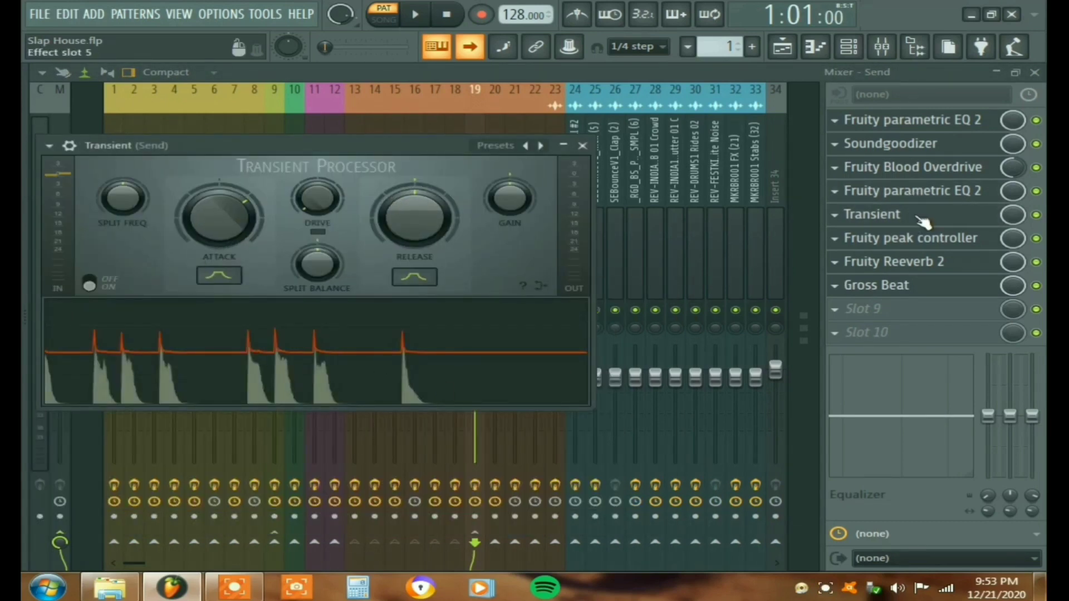
click(920, 219)
click(925, 241)
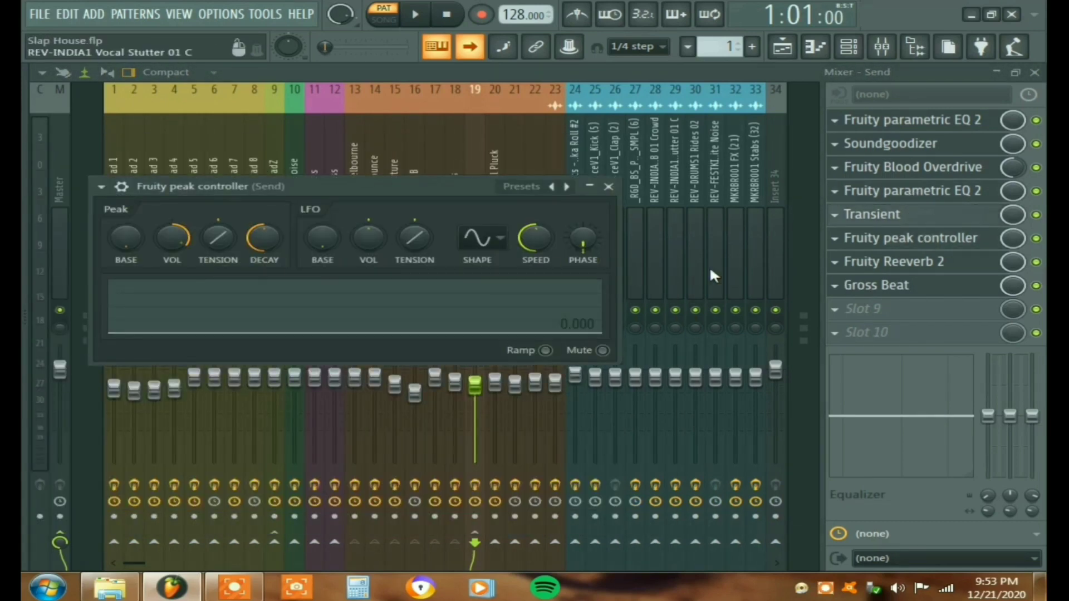
click(947, 263)
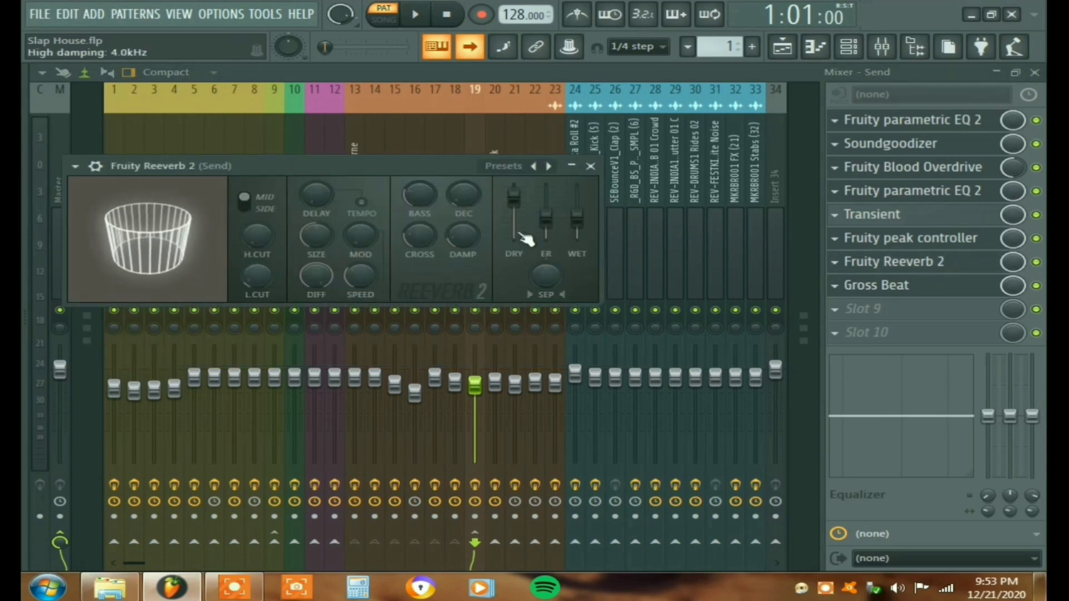
click(849, 287)
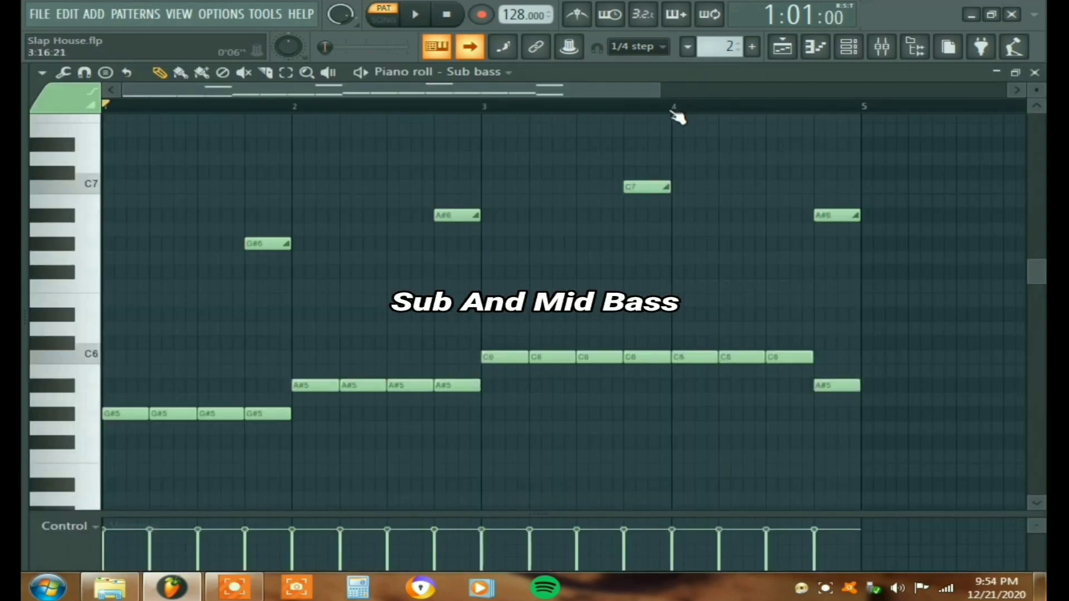
Step: Play back the Sub bass pattern in the piano roll
key(space)
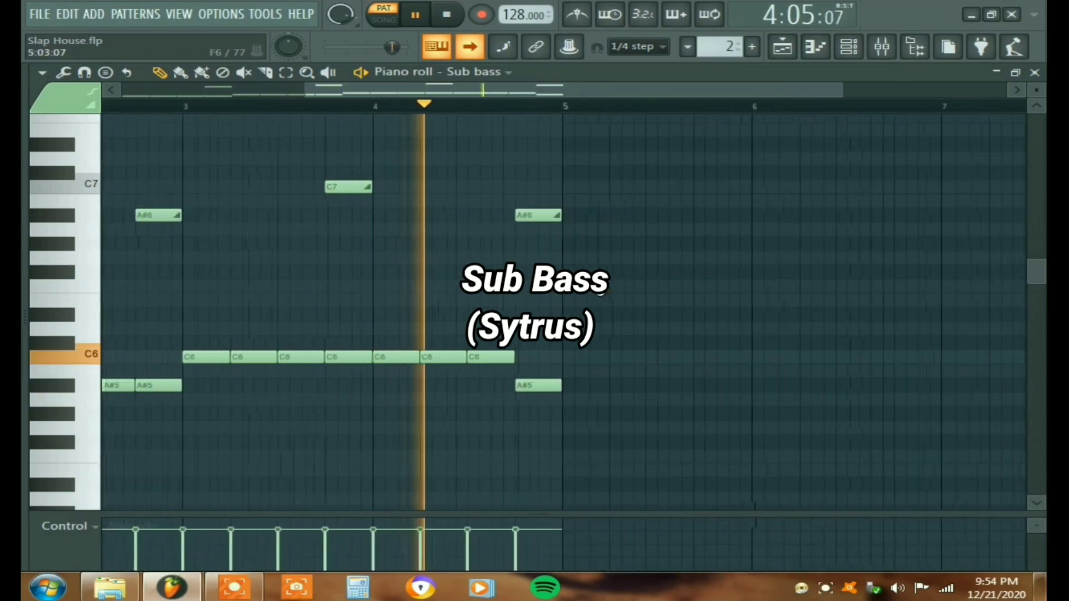
key(space)
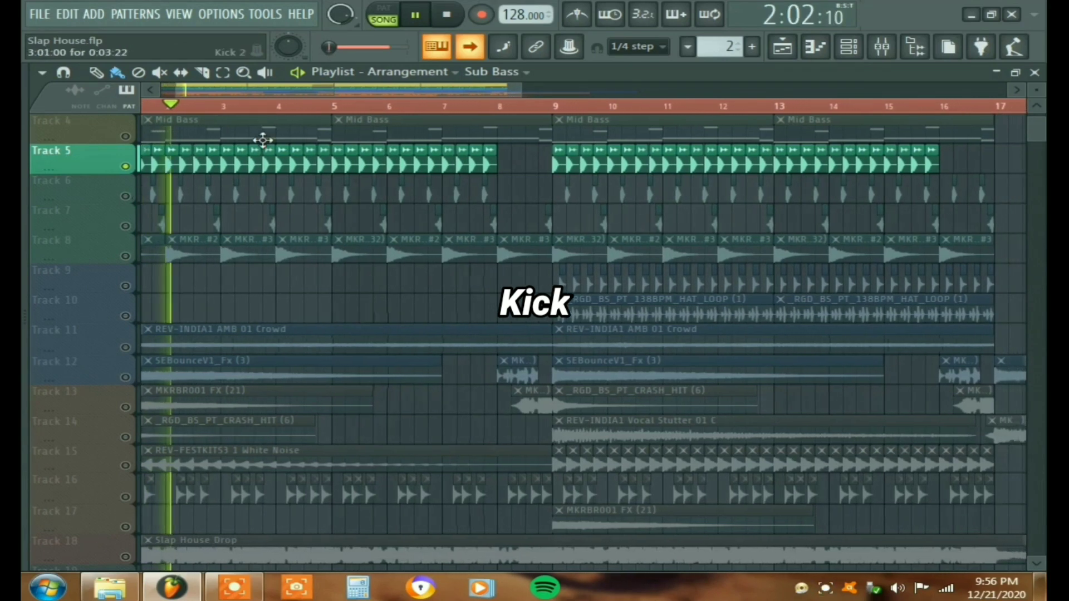
Step: Solo the clap on playlist Track 6 and play the arrangement
key(space)
right_click(125, 196)
key(space)
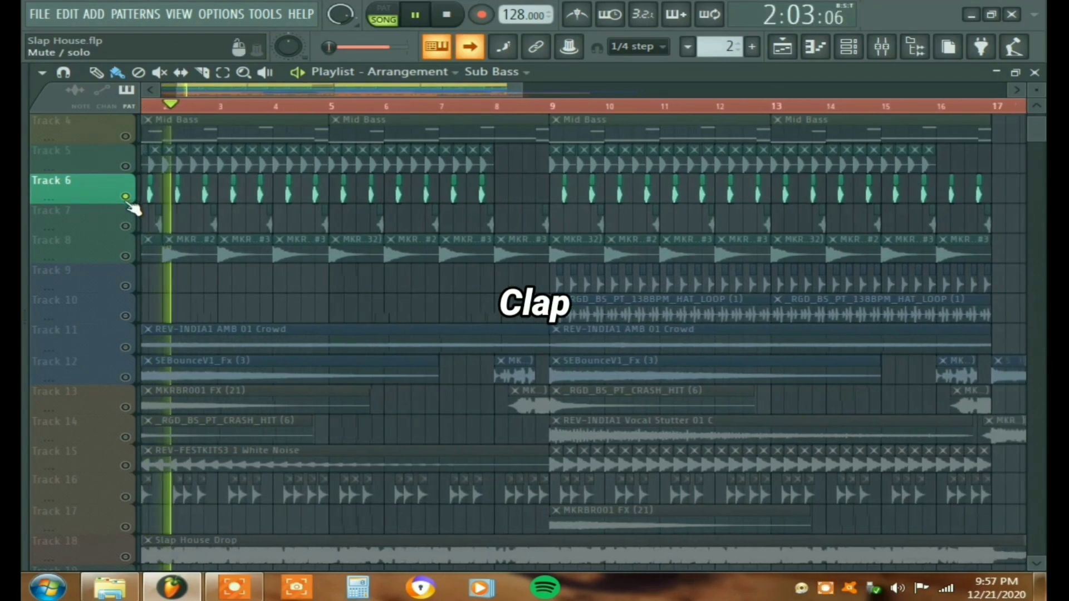
Step: Stop the clap playback, solo the percussion effect on playlist Track 7 and play it
key(space)
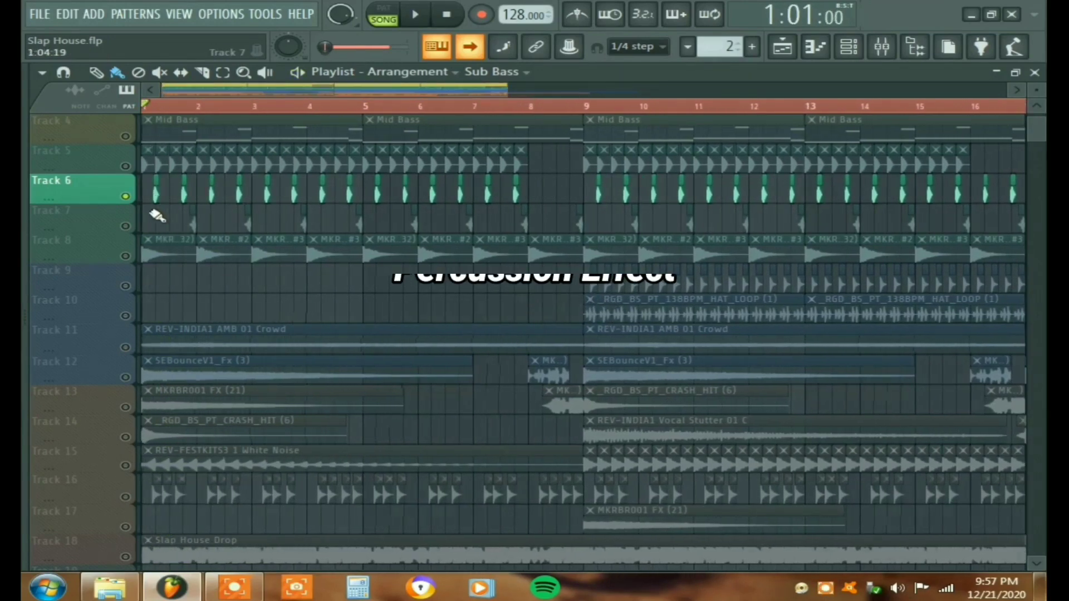
right_click(125, 226)
click(190, 107)
key(space)
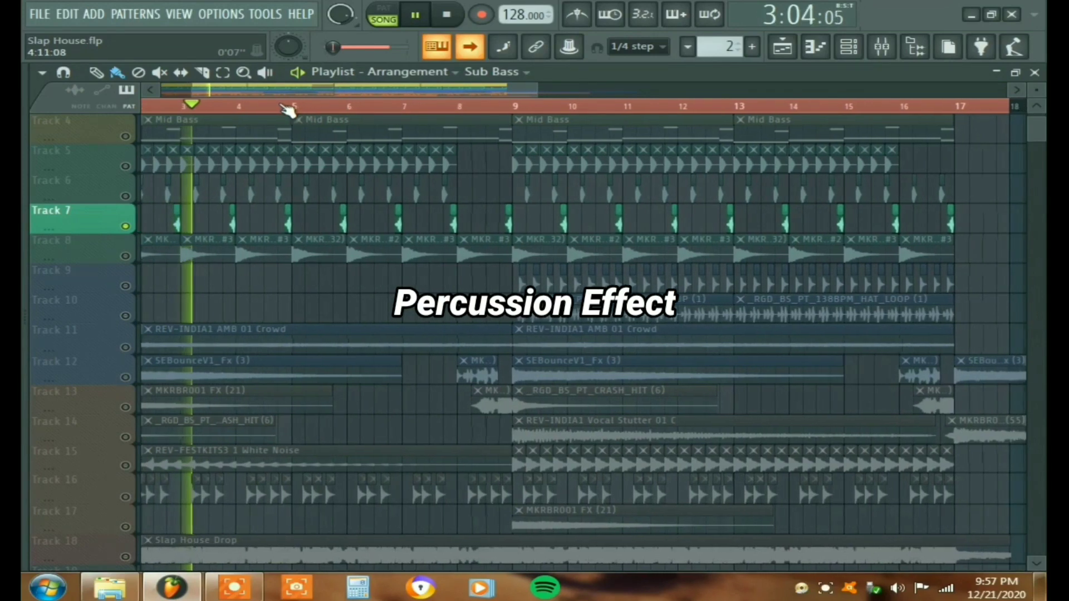
key(space)
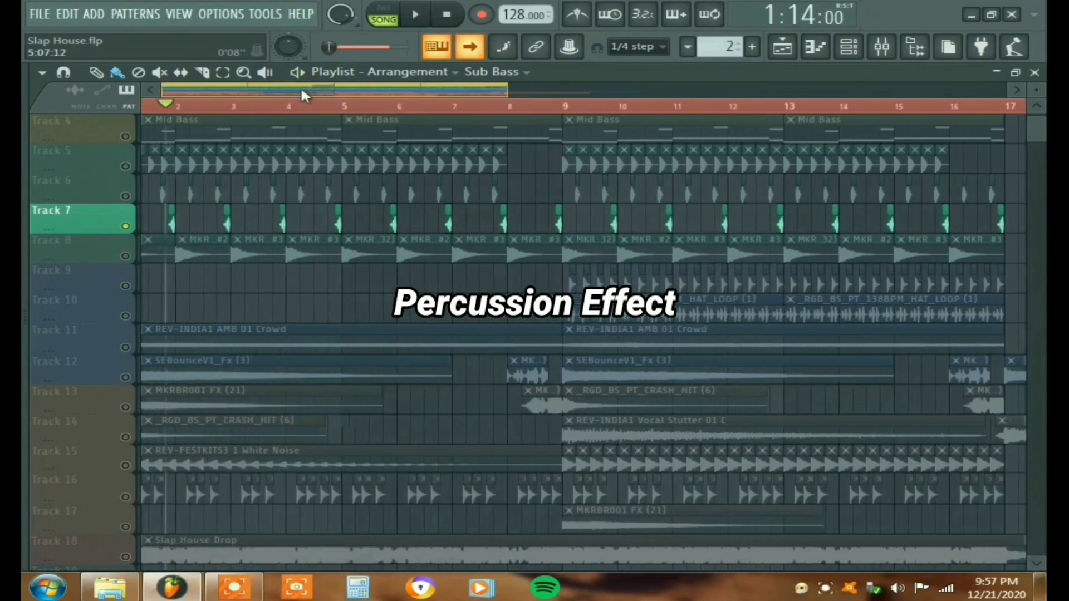
Step: Solo the stab clips on Track 8 and play them
click(134, 258)
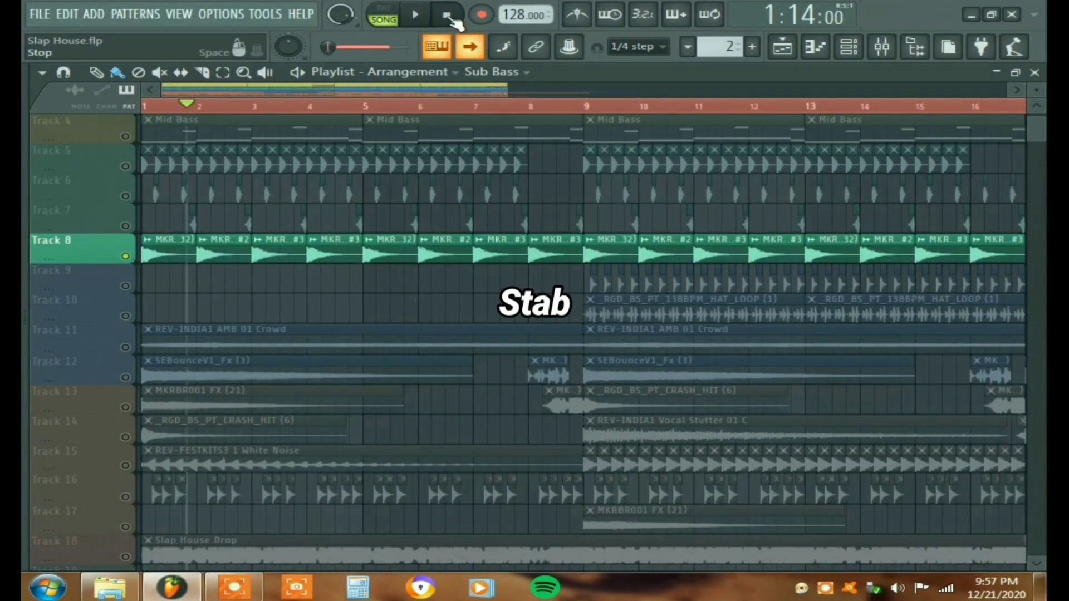
key(space)
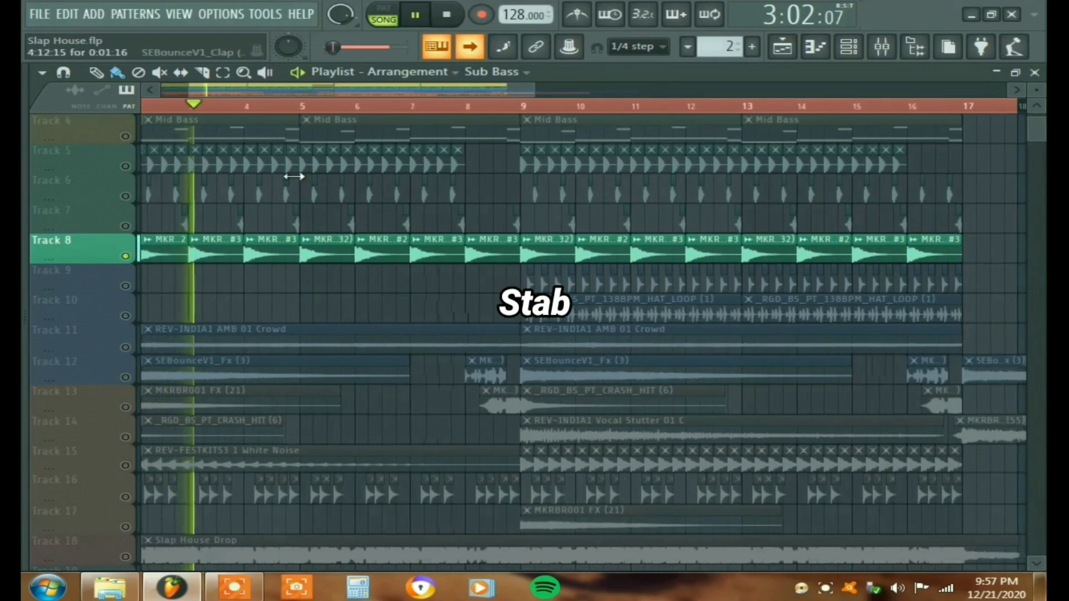
key(space)
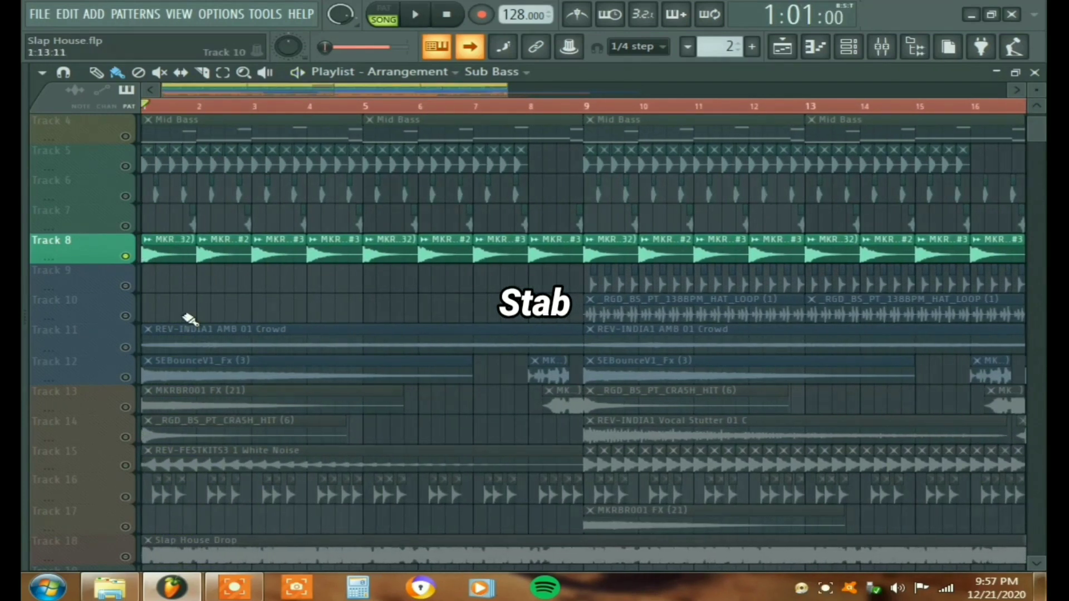
Step: Solo the crowd noise on Track 11 and play it from the start of the arrangement
ctrl+click(125, 347)
key(space)
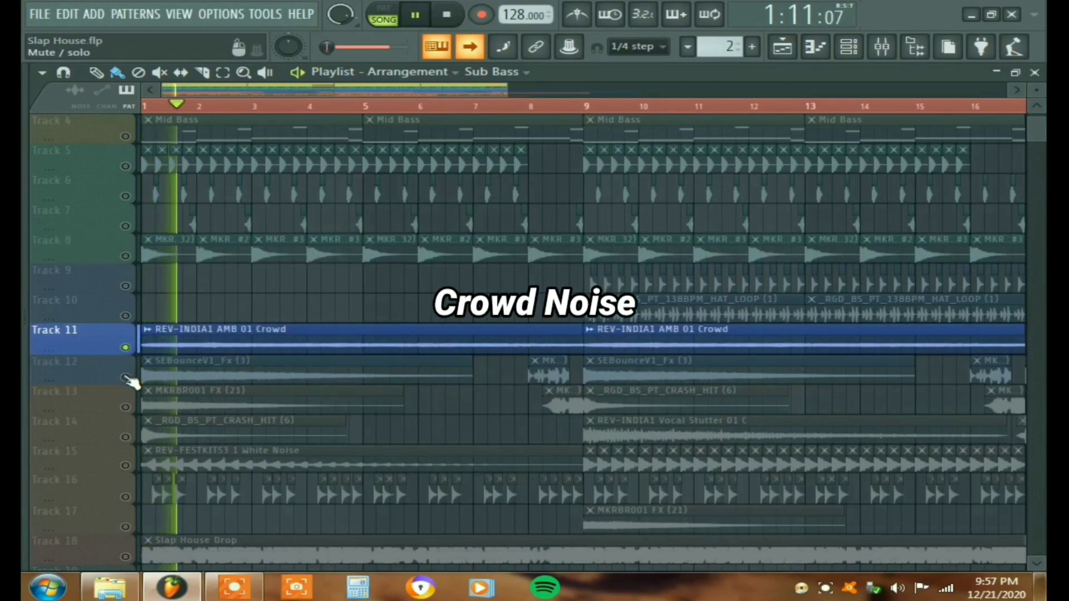
key(space)
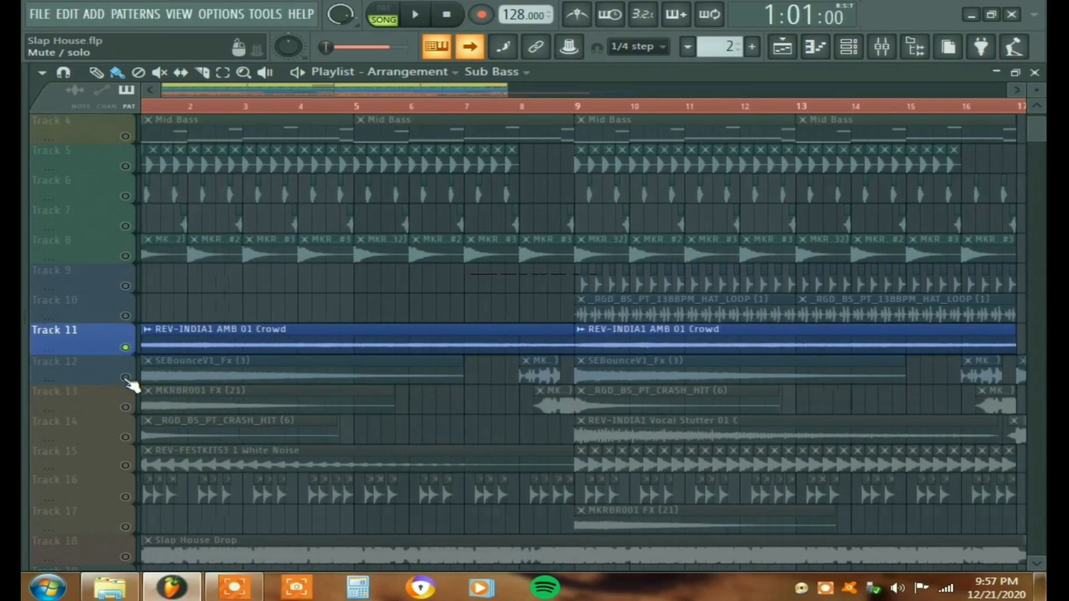
Step: Audition the exhaust effects by soloing and playing Track 12 and Track 13 one after the other
ctrl+click(125, 378)
key(space)
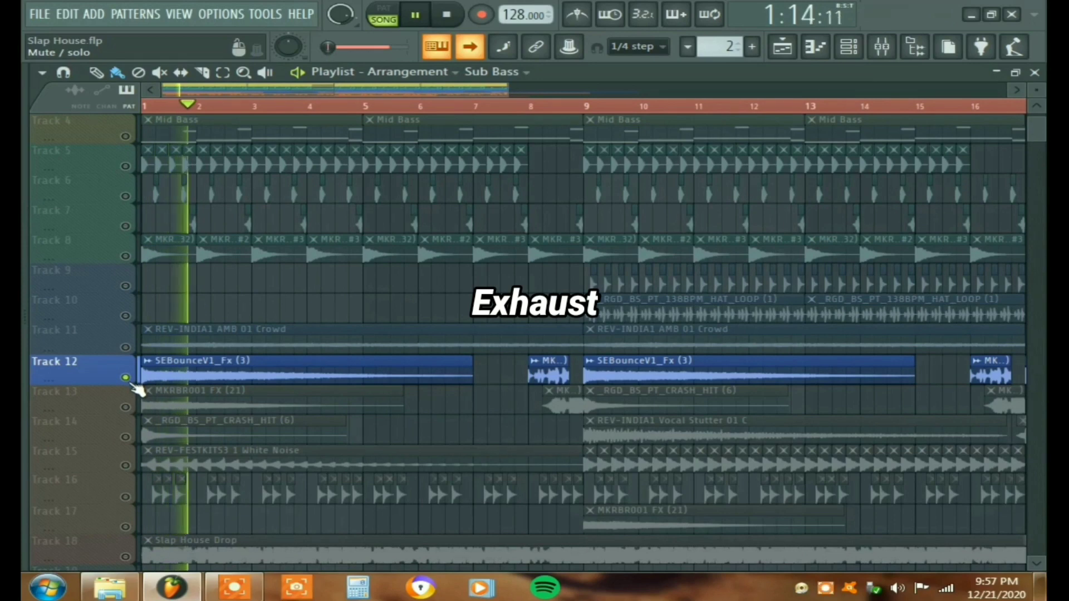
key(space)
ctrl+click(125, 407)
key(space)
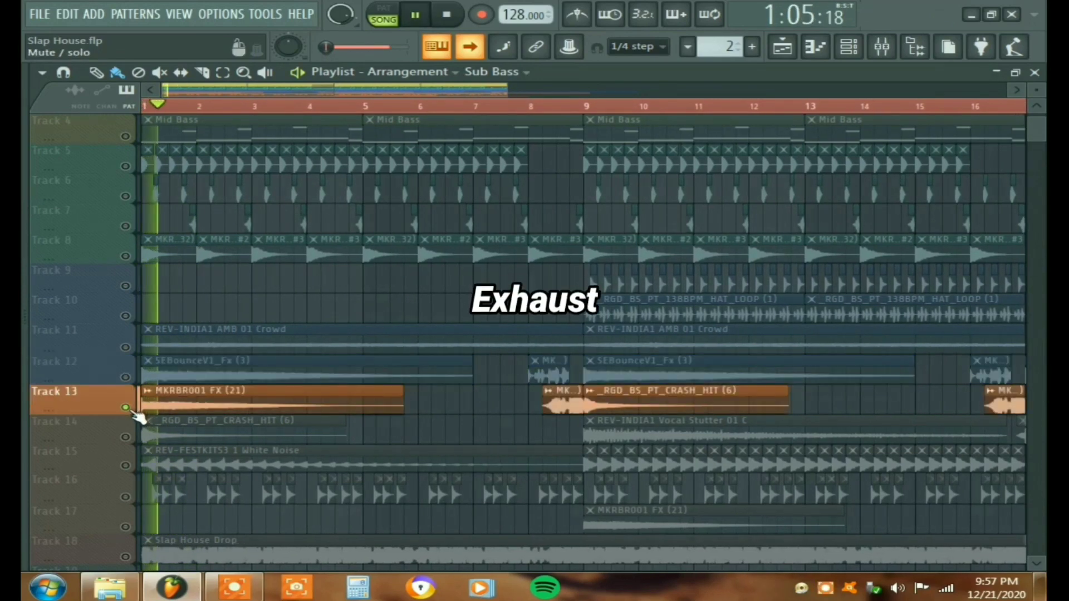
key(space)
Step: Play the crash on Track 14 in solo and switch the solo to the white noise on Track 15
ctrl+click(126, 437)
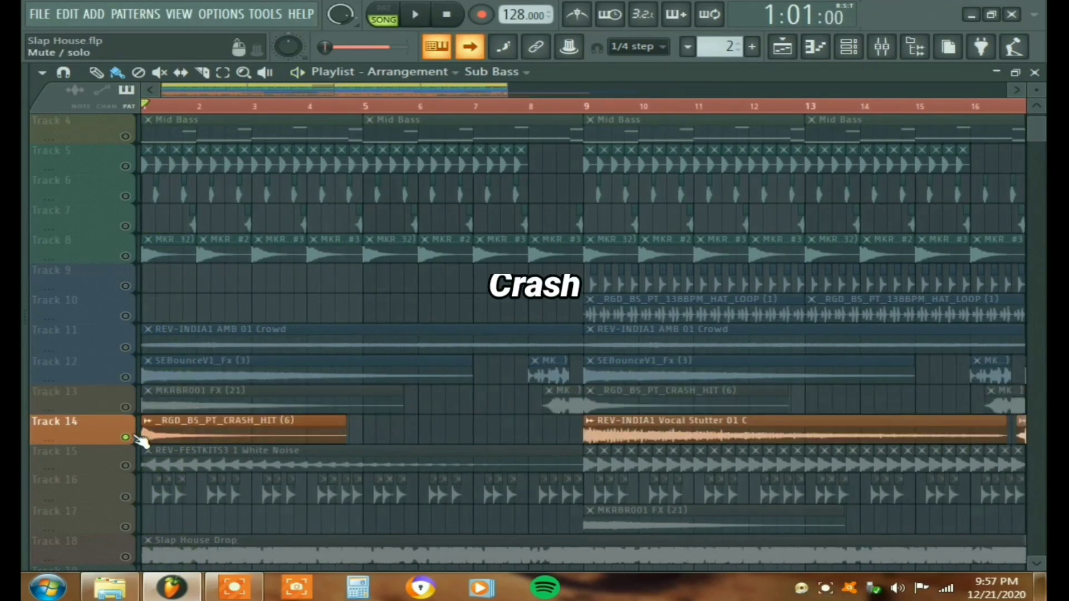
key(space)
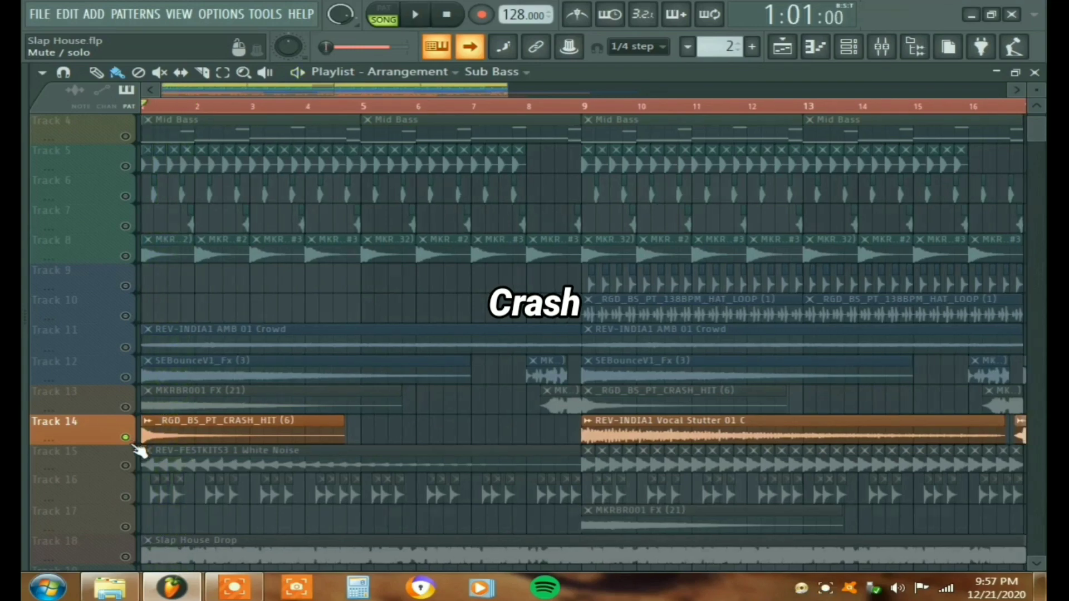
ctrl+click(125, 465)
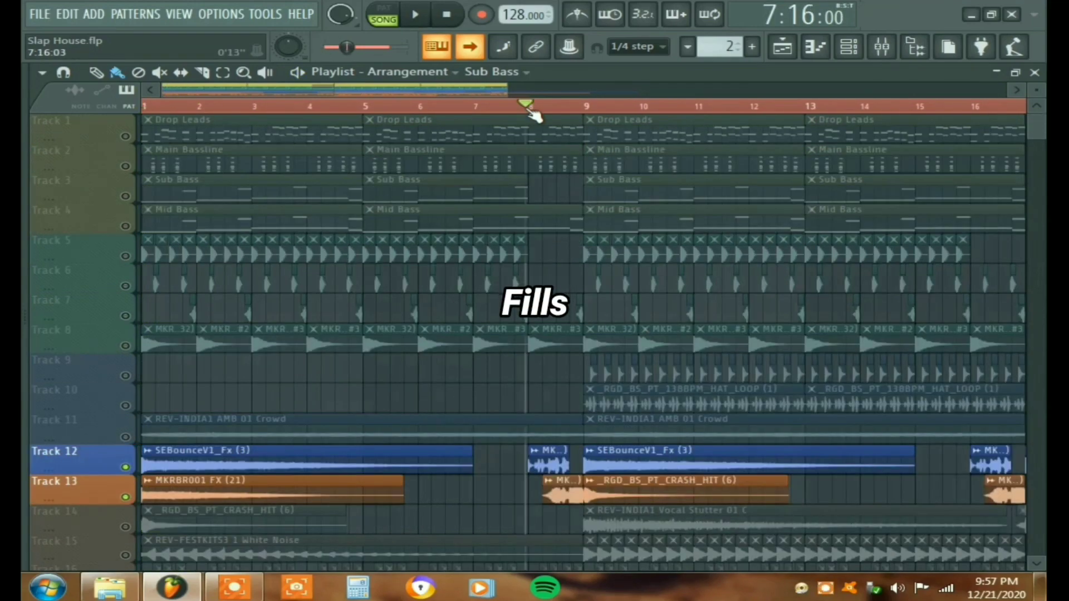
Step: Play the fills on Tracks 12 and 13 from just before bar 8 and the closed hat on Track 9 from bar 9
key(space)
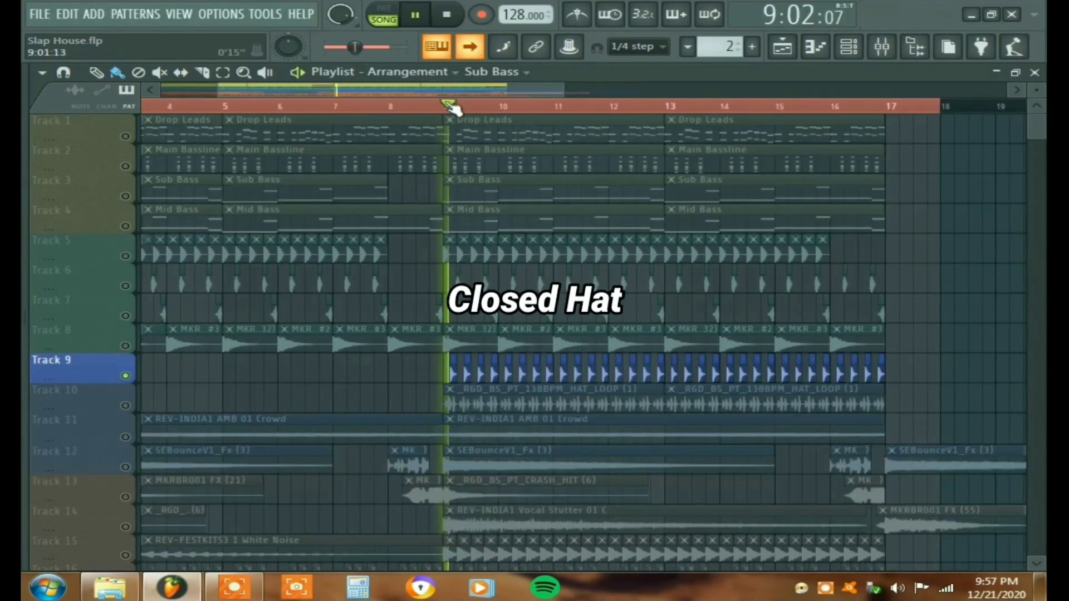
key(space)
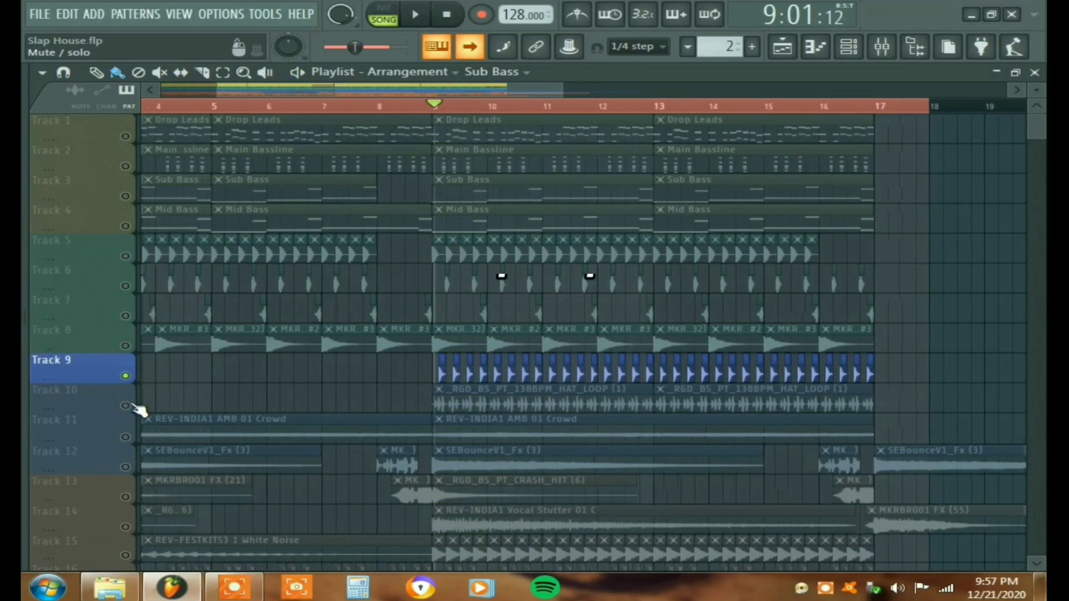
Step: Solo the hat top loop on Track 10 and play it from bar 9
right_click(134, 406)
key(space)
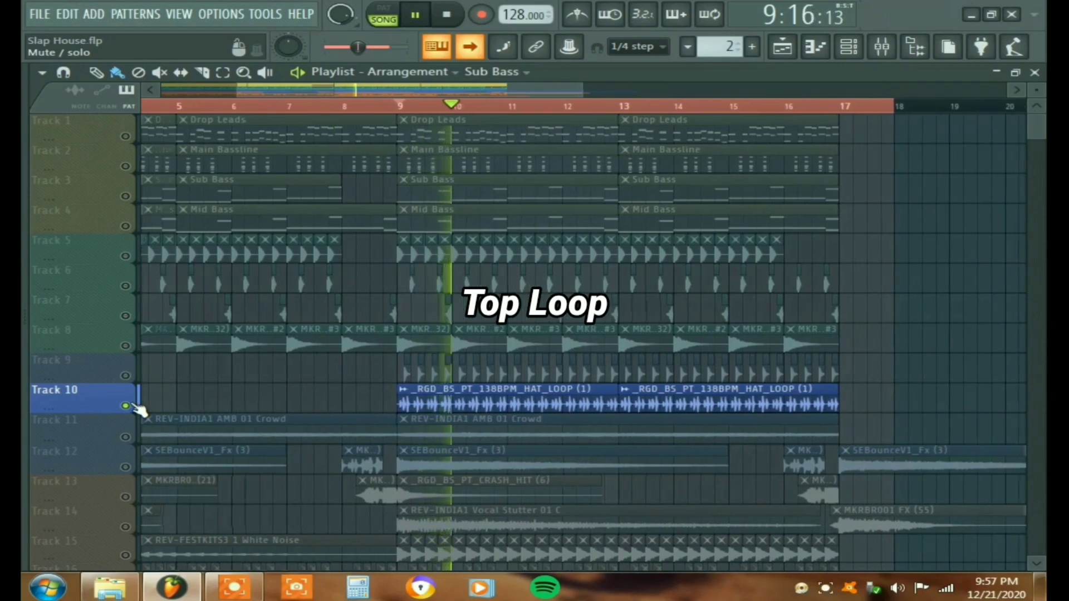
key(space)
Step: Solo the rides on Track 15 and play them from bar 9
scroll(136, 529, down, 1)
right_click(127, 526)
key(space)
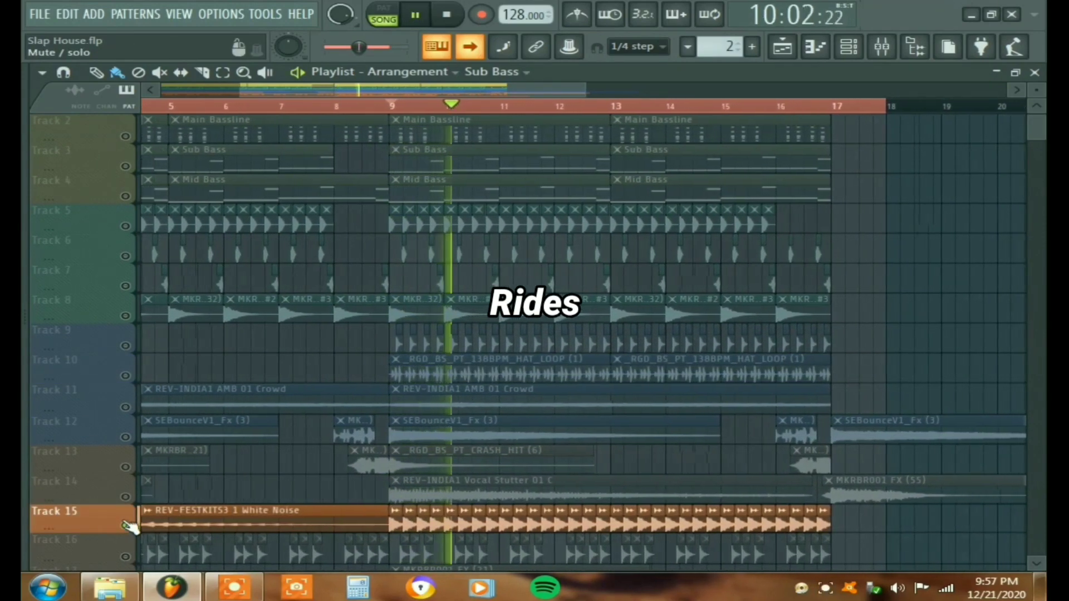
key(space)
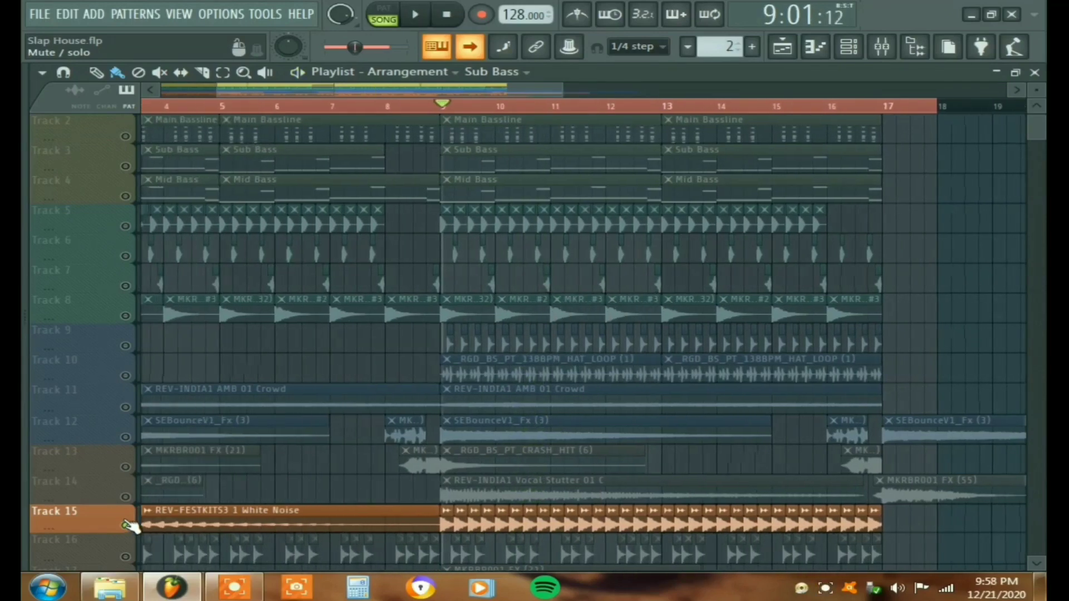
Step: Solo Track 14 and play the vocal stutter from bar 9 and the impact clip near bar 17
scroll(130, 525, down, 1)
right_click(125, 466)
key(space)
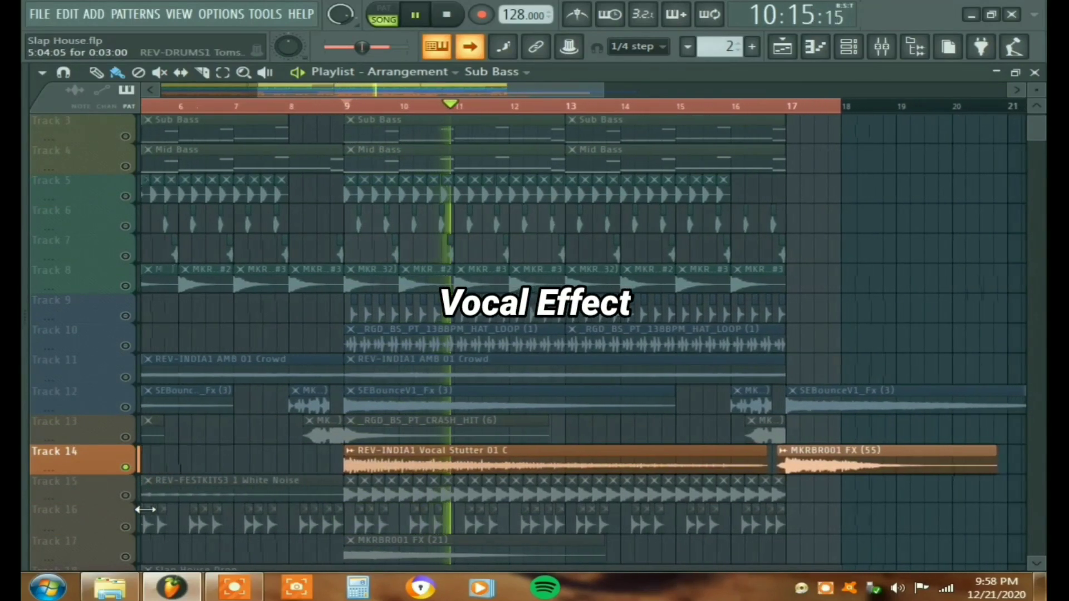
key(space)
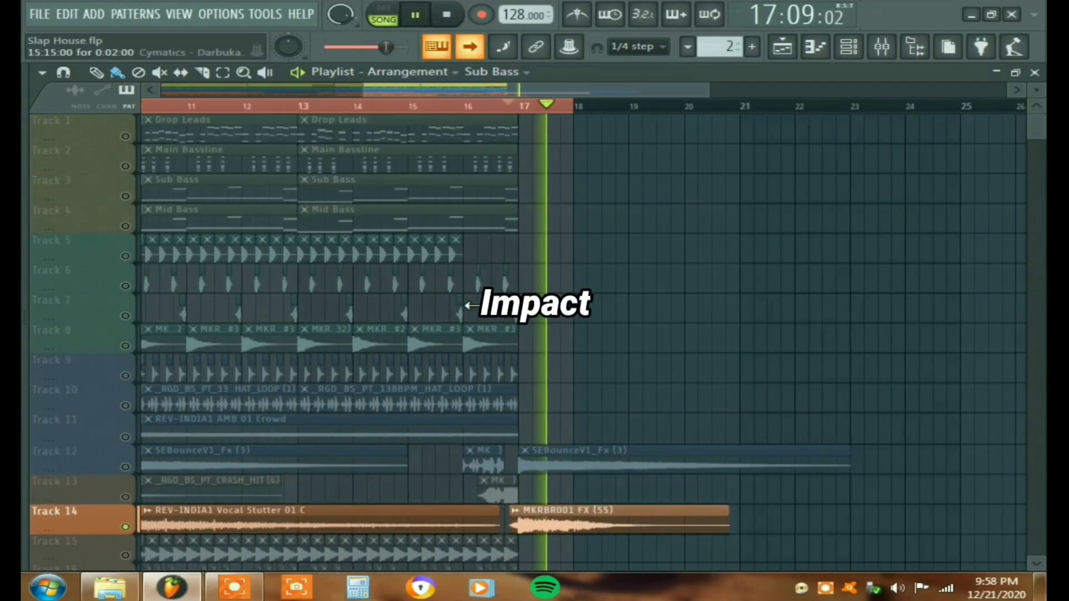
key(space)
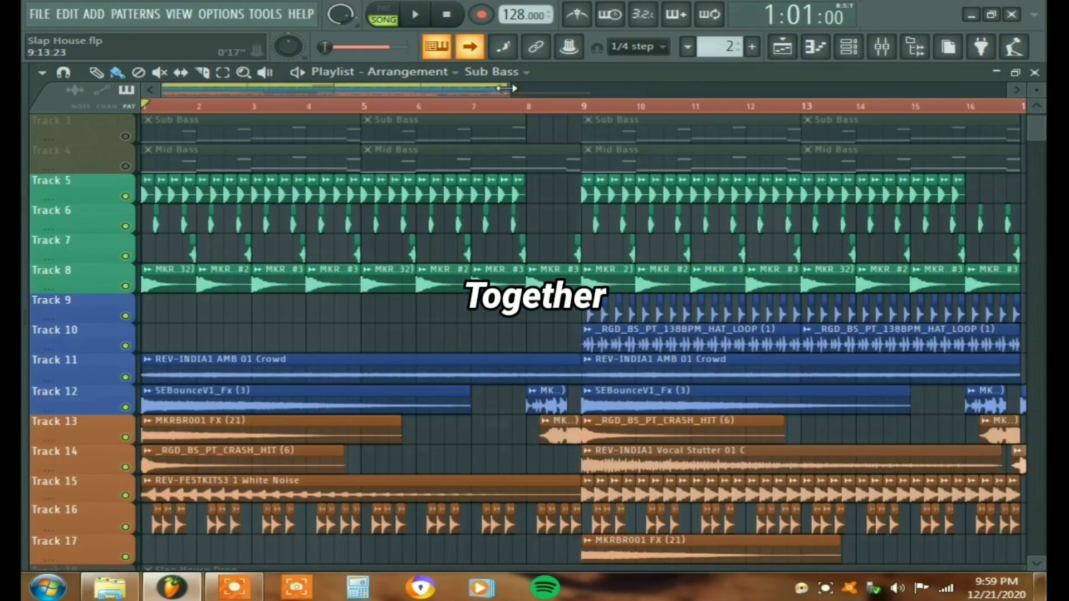
Step: Play the drums, percussion and effects on Tracks 5 to 17 together, skipping ahead to around bar 16
key(space)
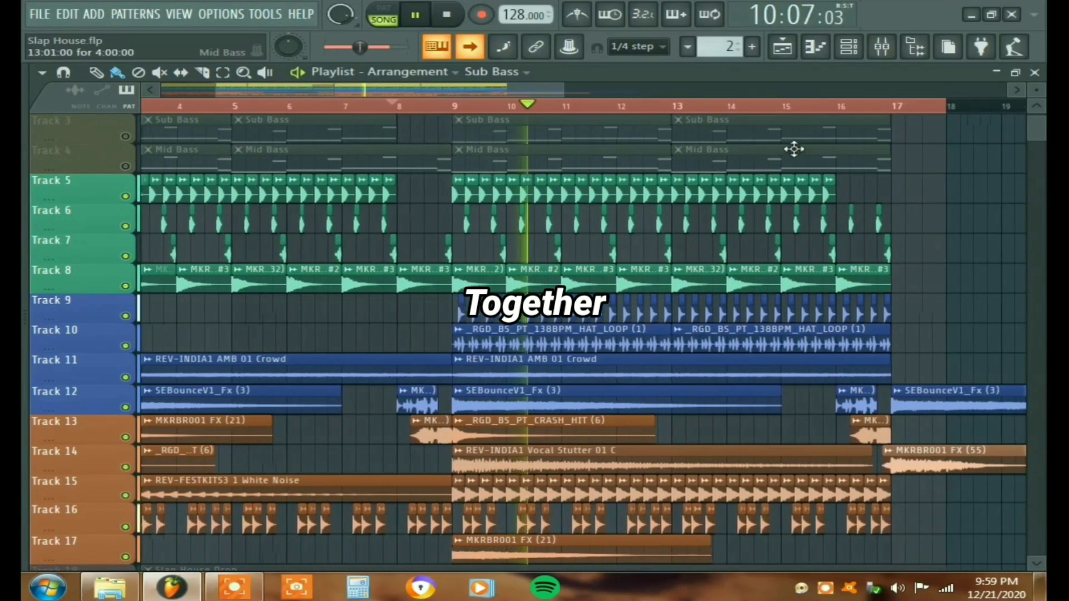
click(814, 107)
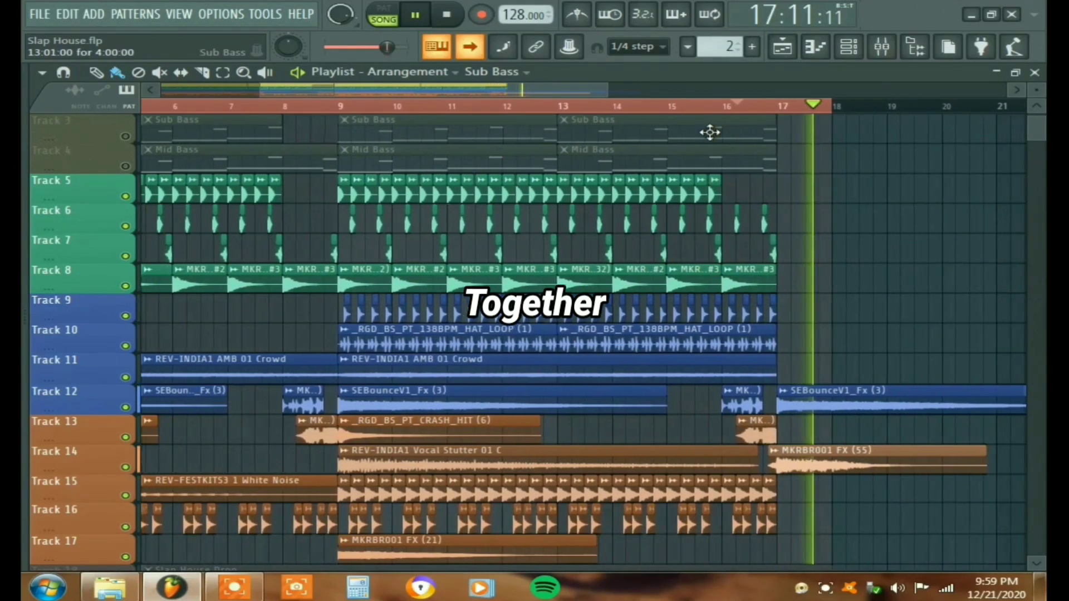
key(space)
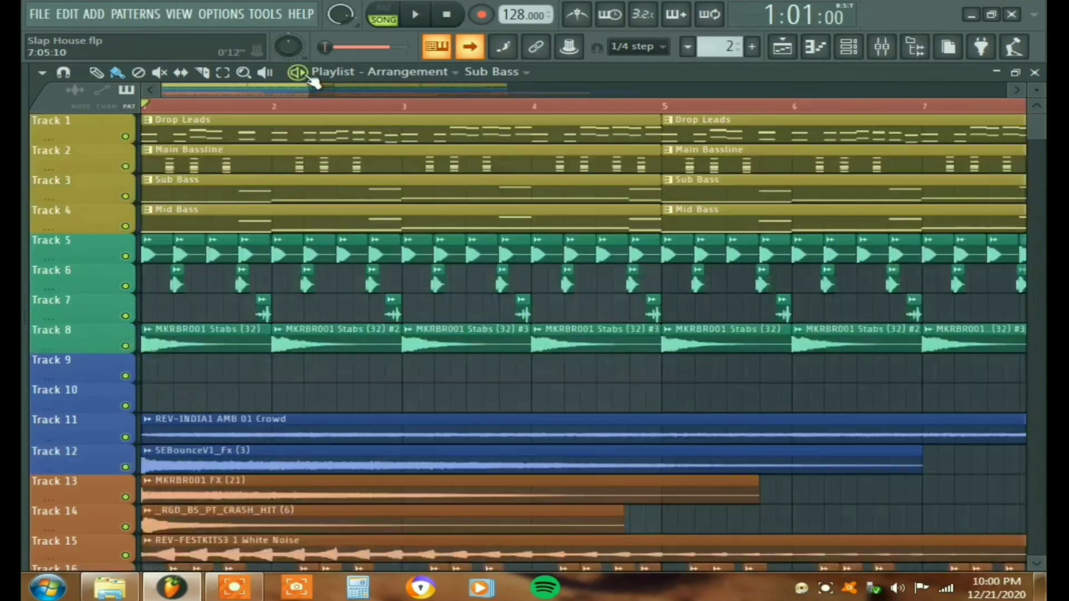